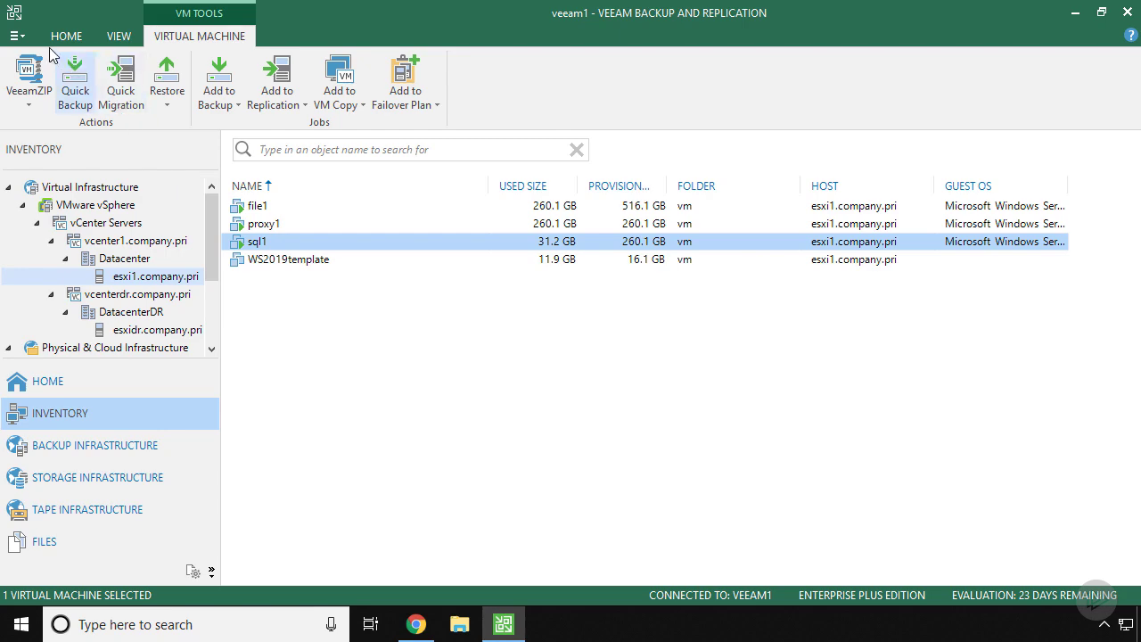
# Step: Open Manage Cloud Credentials and edit the second Microsoft Azure compute account
pyautogui.click(17, 36)
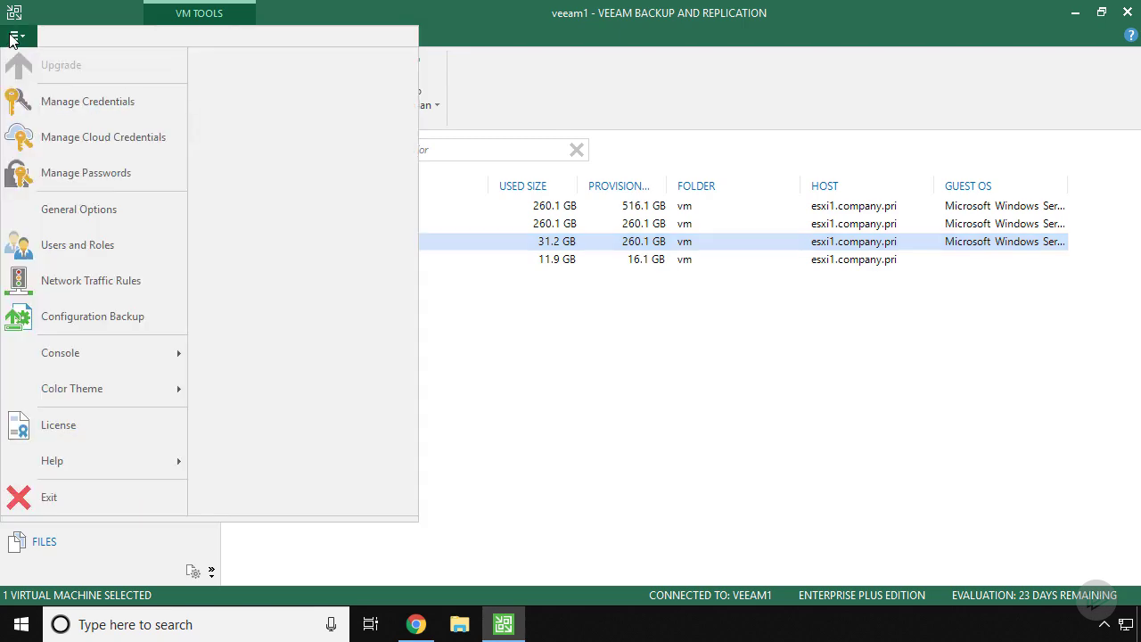
pyautogui.click(112, 139)
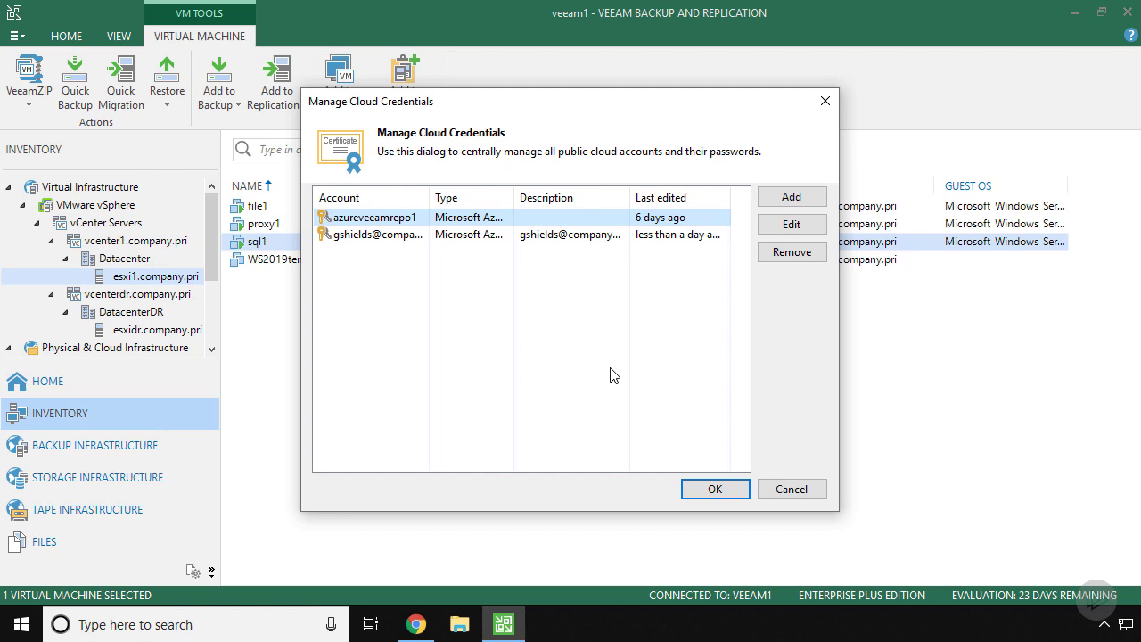
pyautogui.moveTo(379, 223)
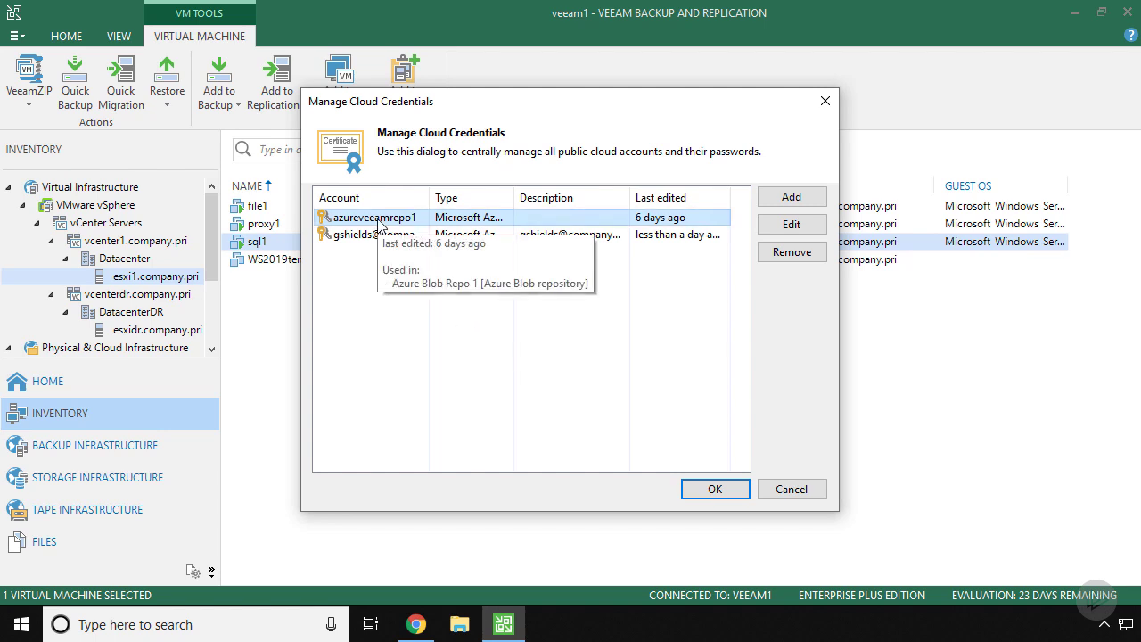
pyautogui.click(796, 199)
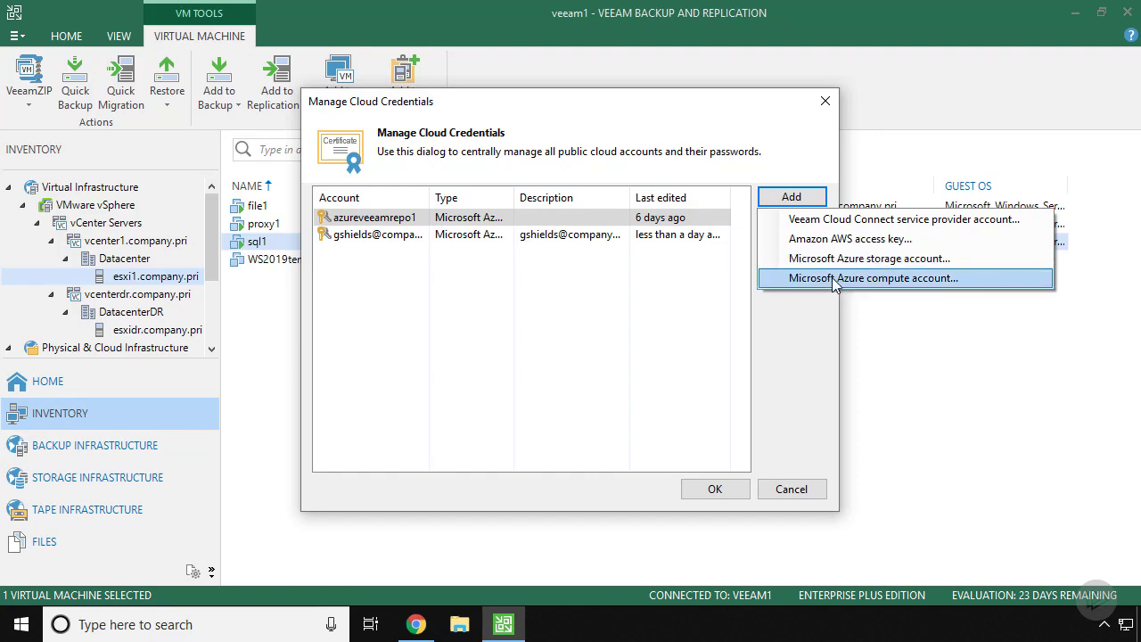
pyautogui.click(636, 310)
pyautogui.click(602, 235)
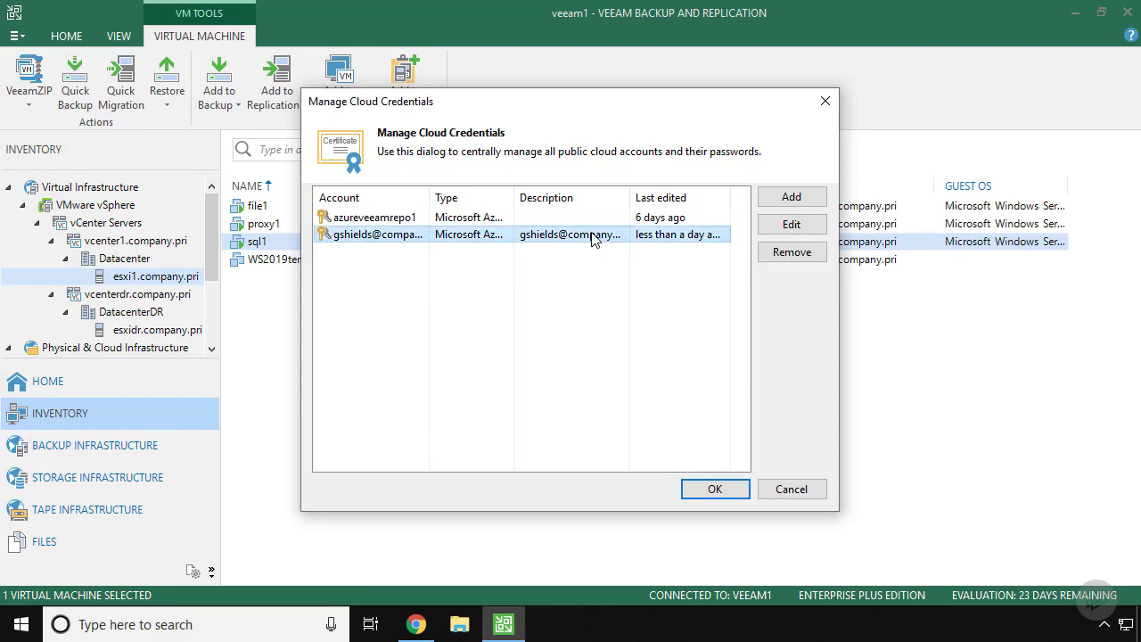
pyautogui.click(781, 227)
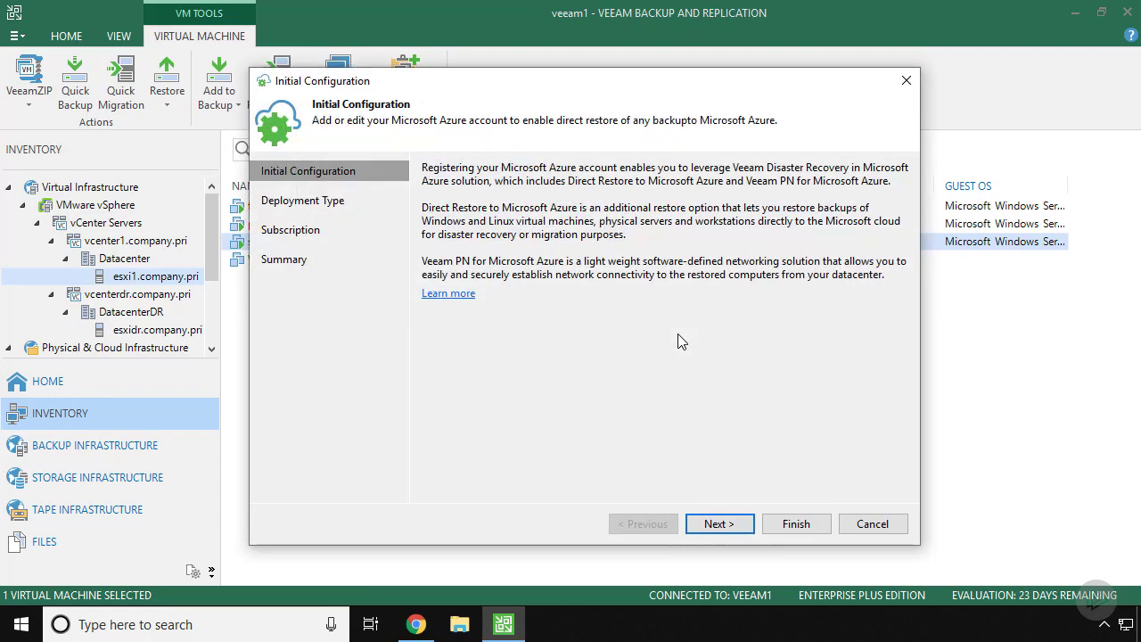
# Step: Step the Azure account wizard through Deployment Type to Subscription, then exit without applying changes
pyautogui.click(718, 523)
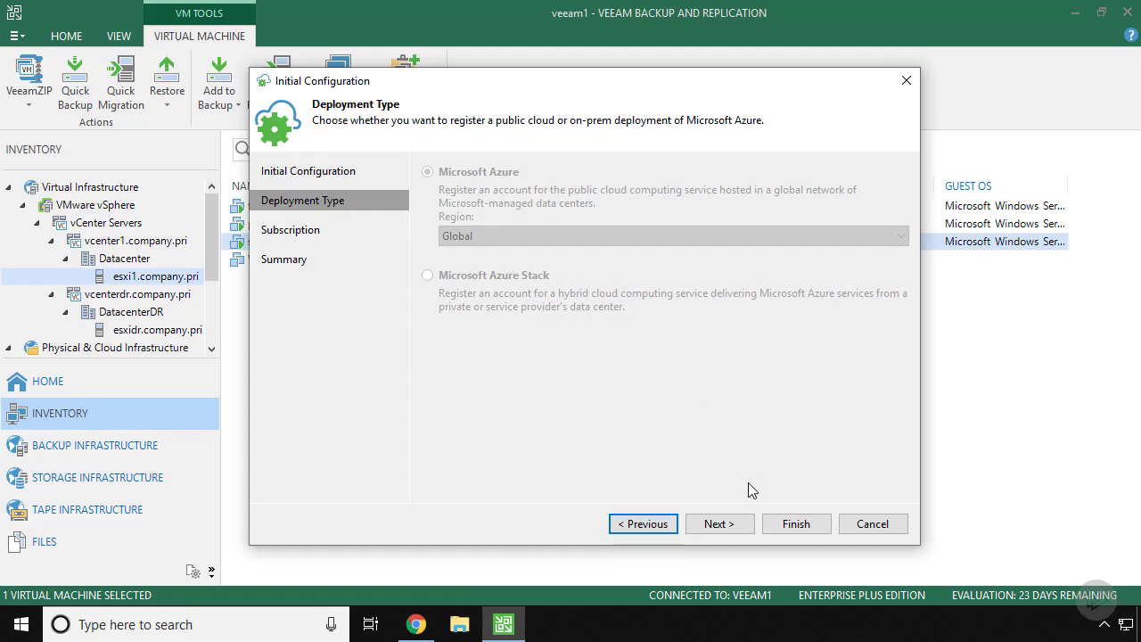
pyautogui.click(737, 525)
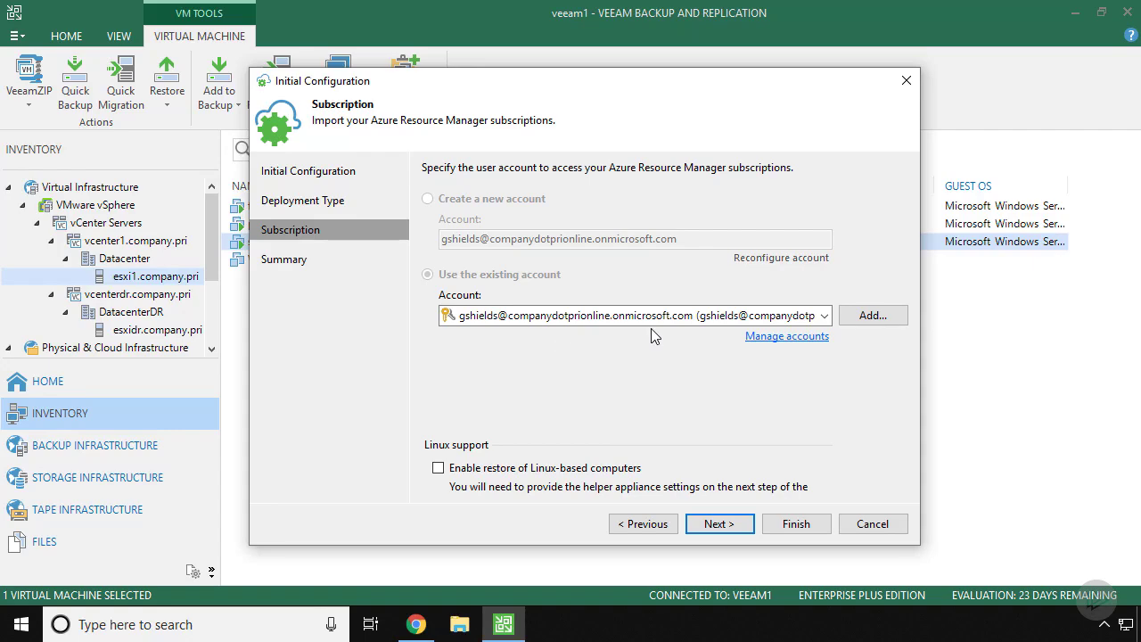
pyautogui.click(873, 523)
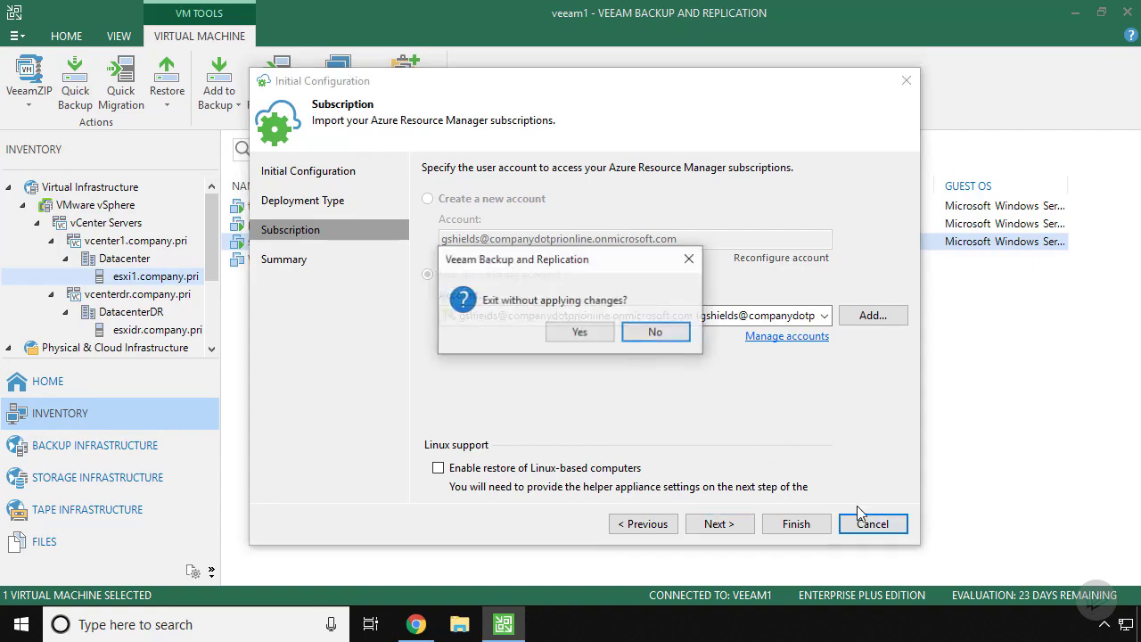
pyautogui.click(579, 333)
# Step: Close Manage Cloud Credentials to return to the esxi1.company.pri VM inventory
pyautogui.click(794, 488)
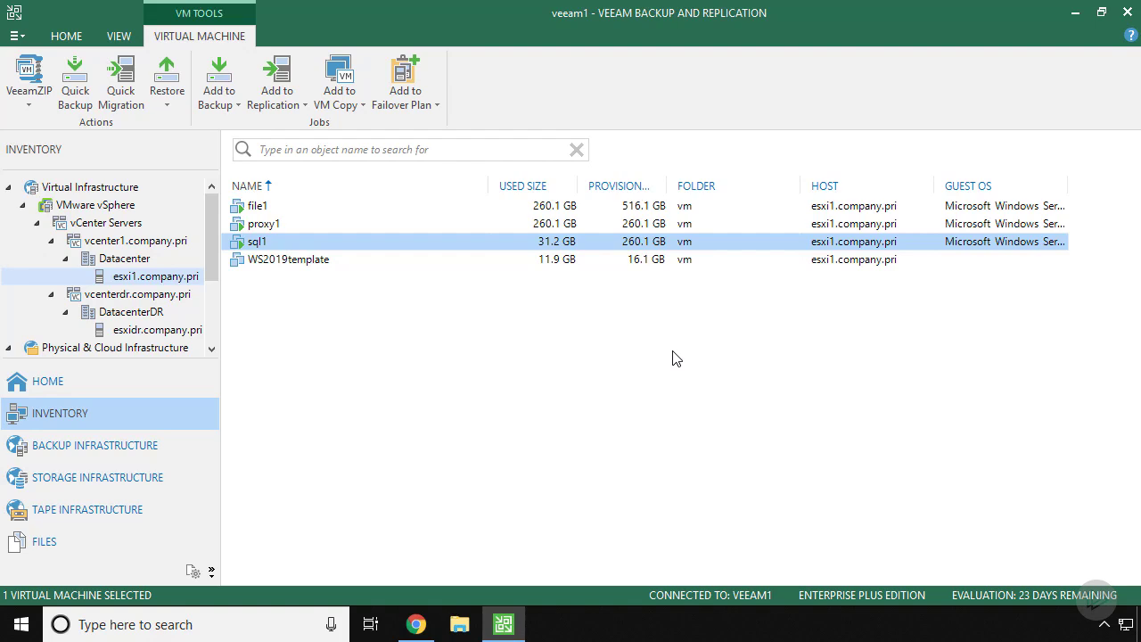
# Step: Start adding an Azure proxy under Backup Proxies and name it VeeamAzureProxy
pyautogui.click(94, 446)
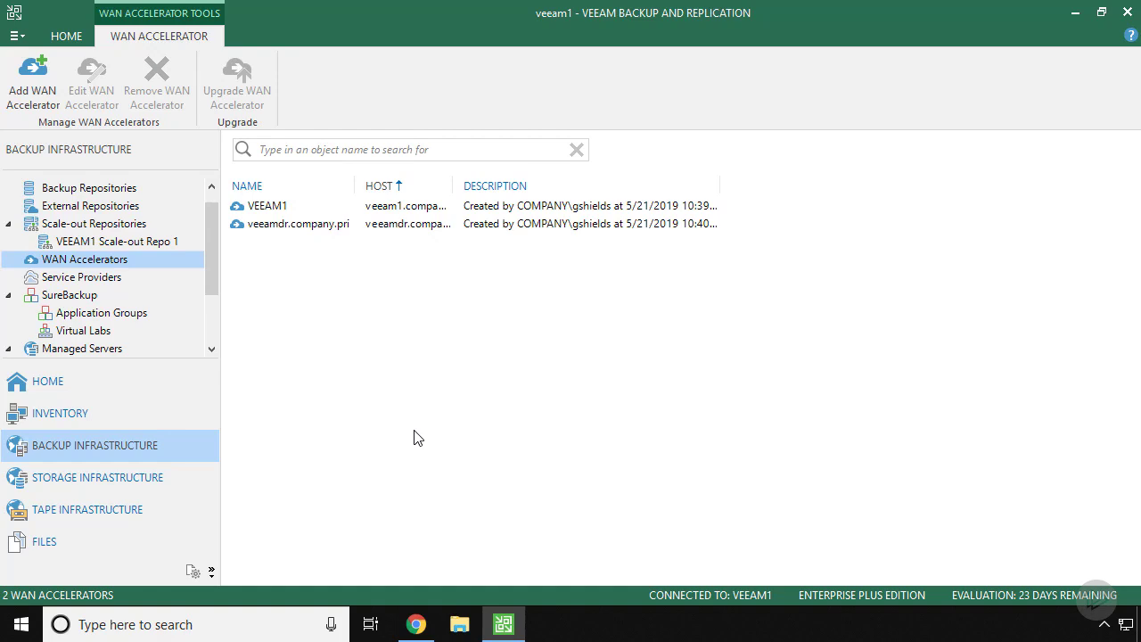
pyautogui.click(95, 189)
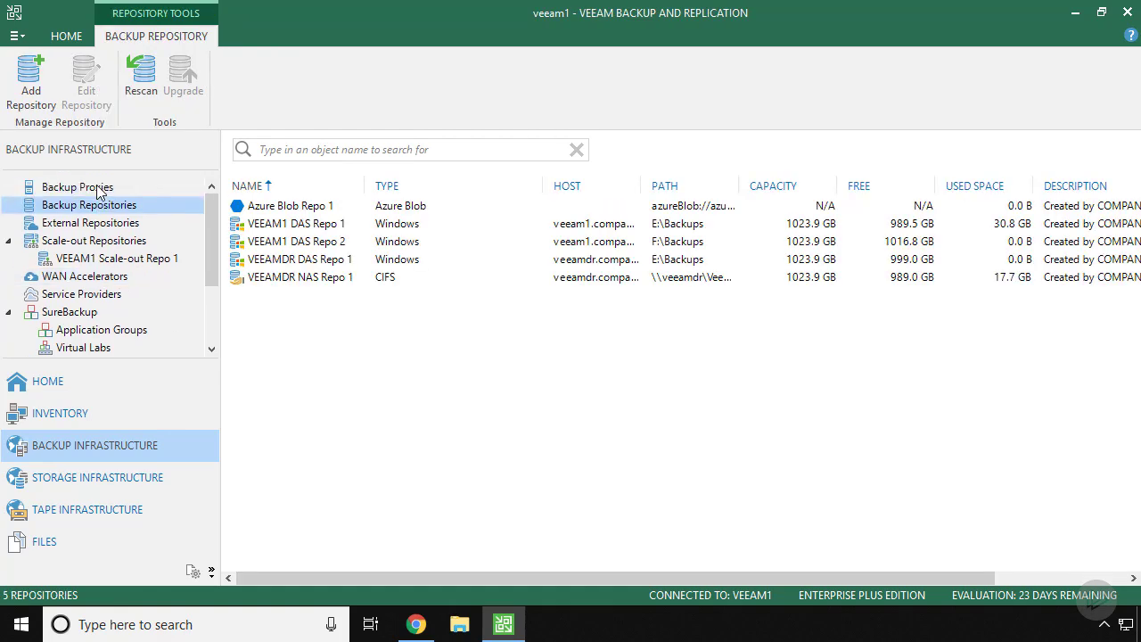
pyautogui.click(98, 191)
pyautogui.rightClick(96, 191)
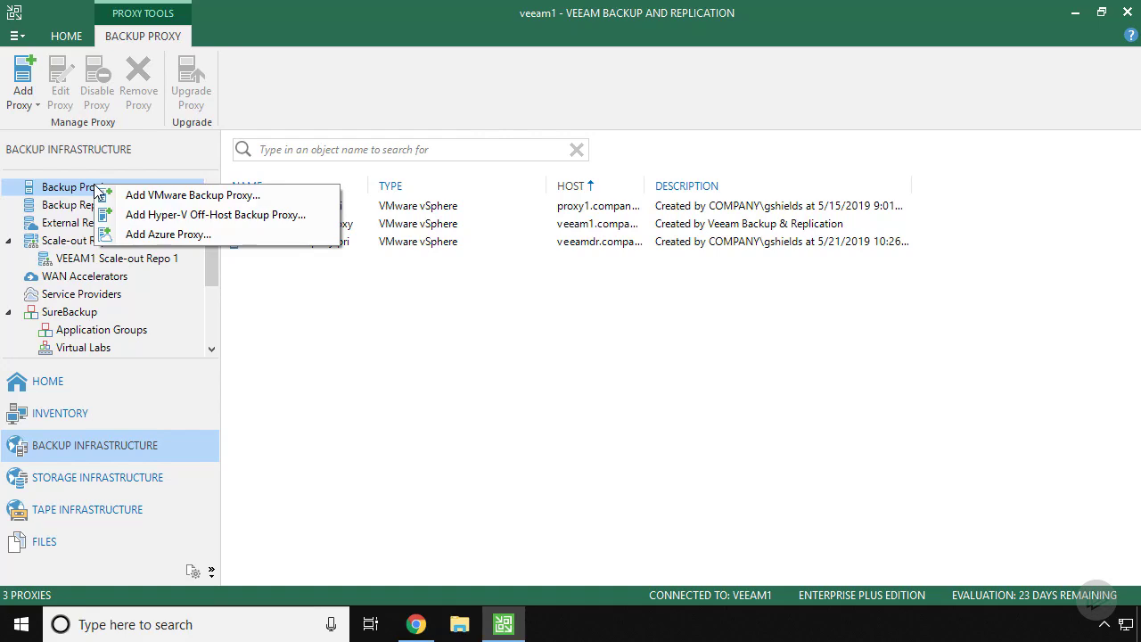
pyautogui.click(191, 235)
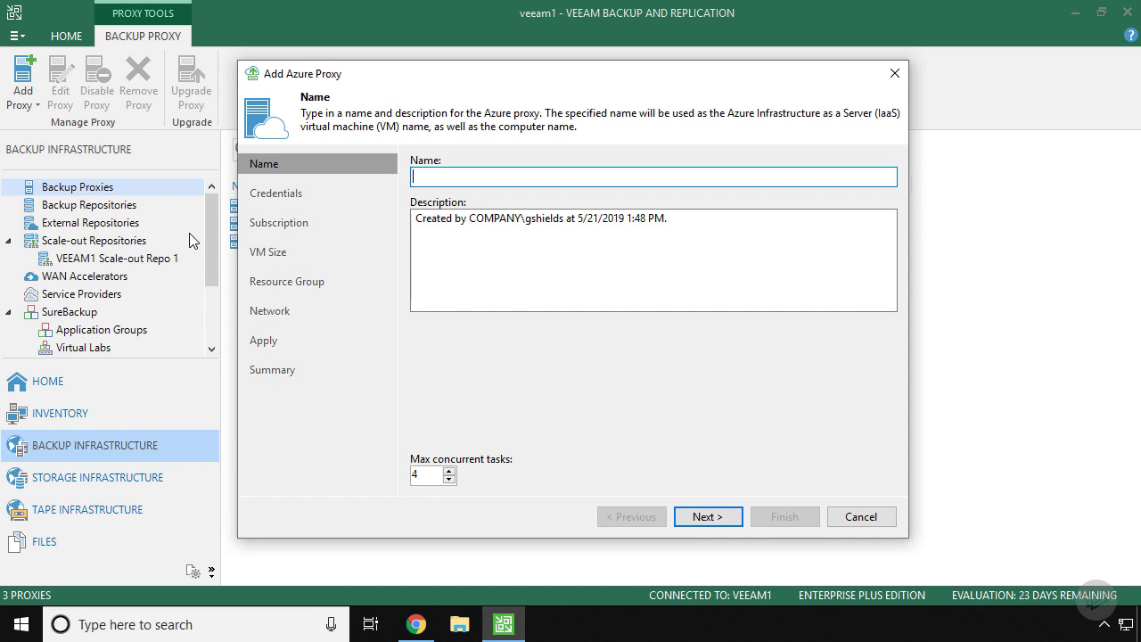
pyautogui.write('VeeamAzureProxy')
# Step: Add a new localadmin credential with its password as the proxy's local administrator
pyautogui.click(713, 514)
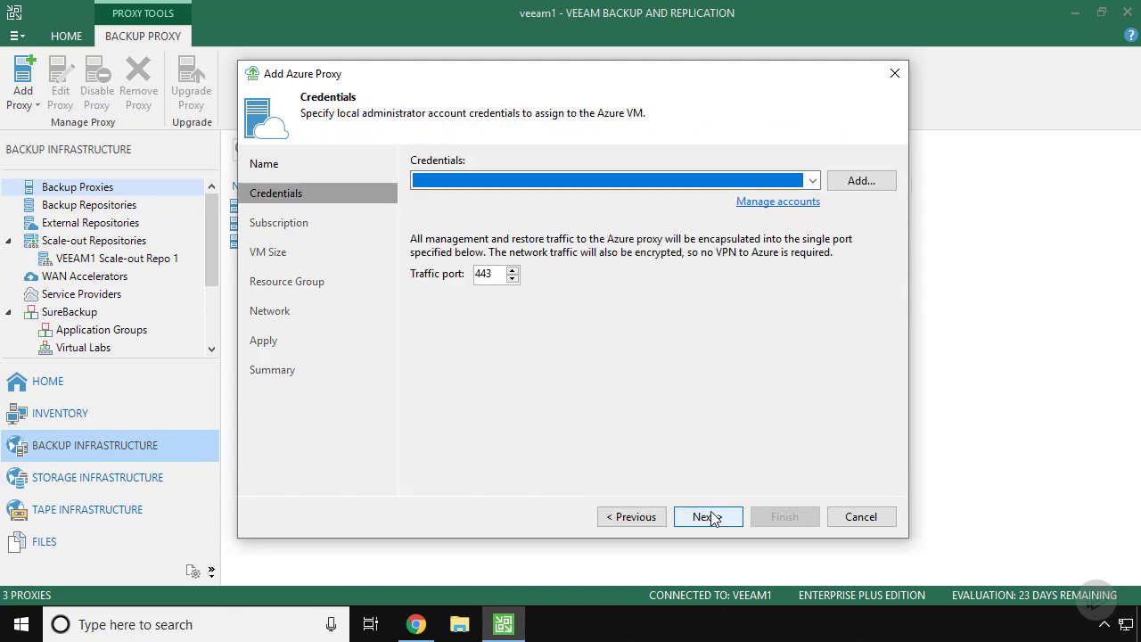
pyautogui.click(662, 183)
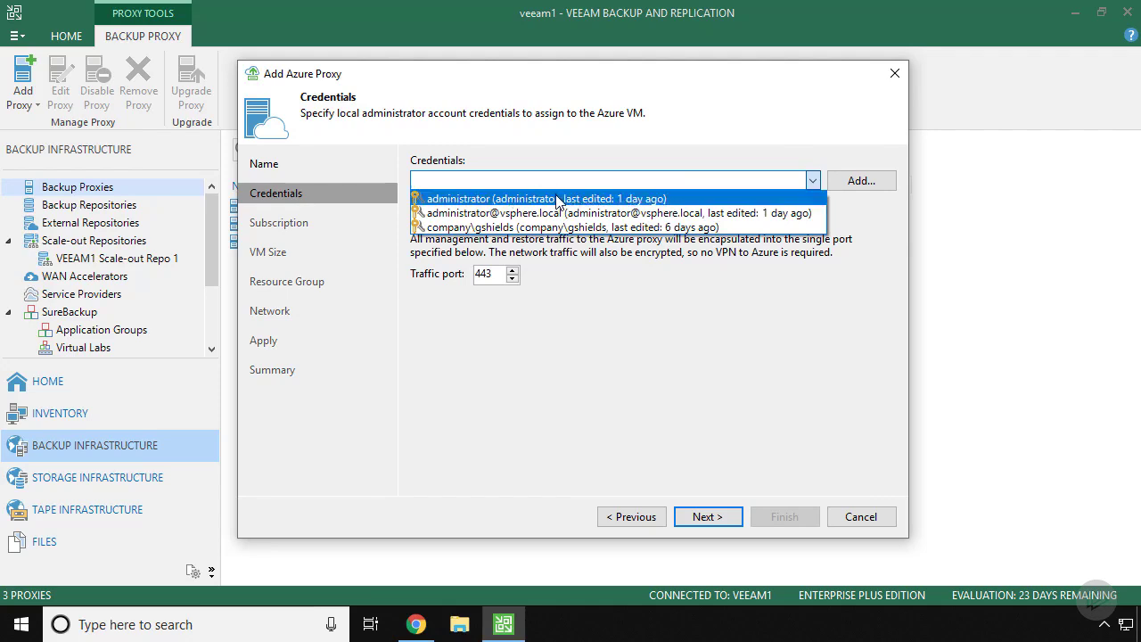
pyautogui.click(673, 157)
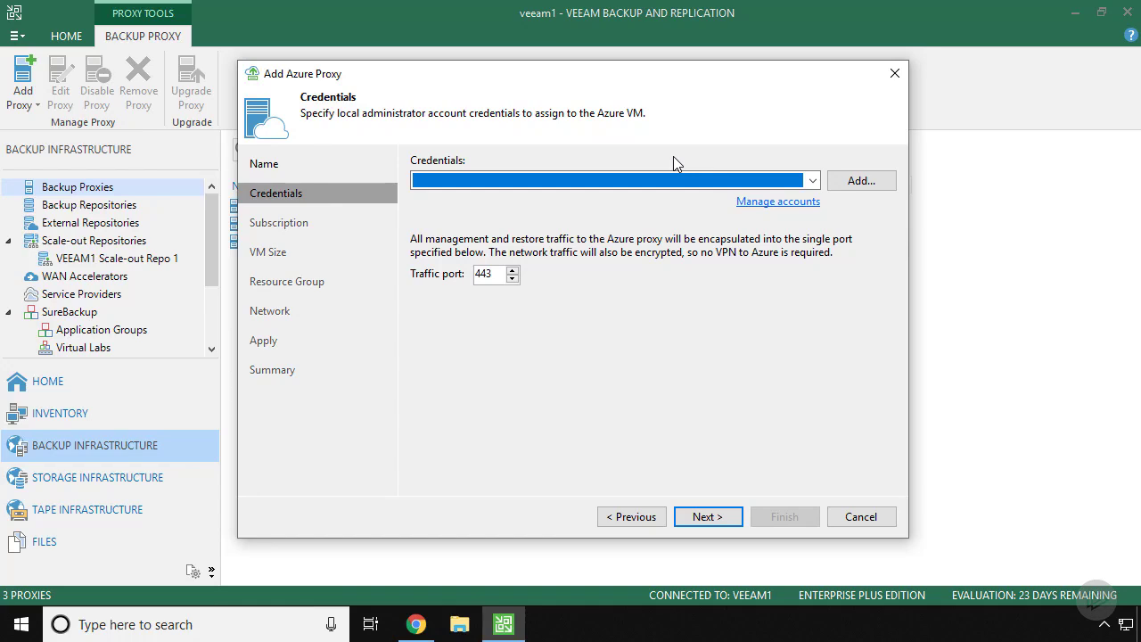
pyautogui.click(840, 181)
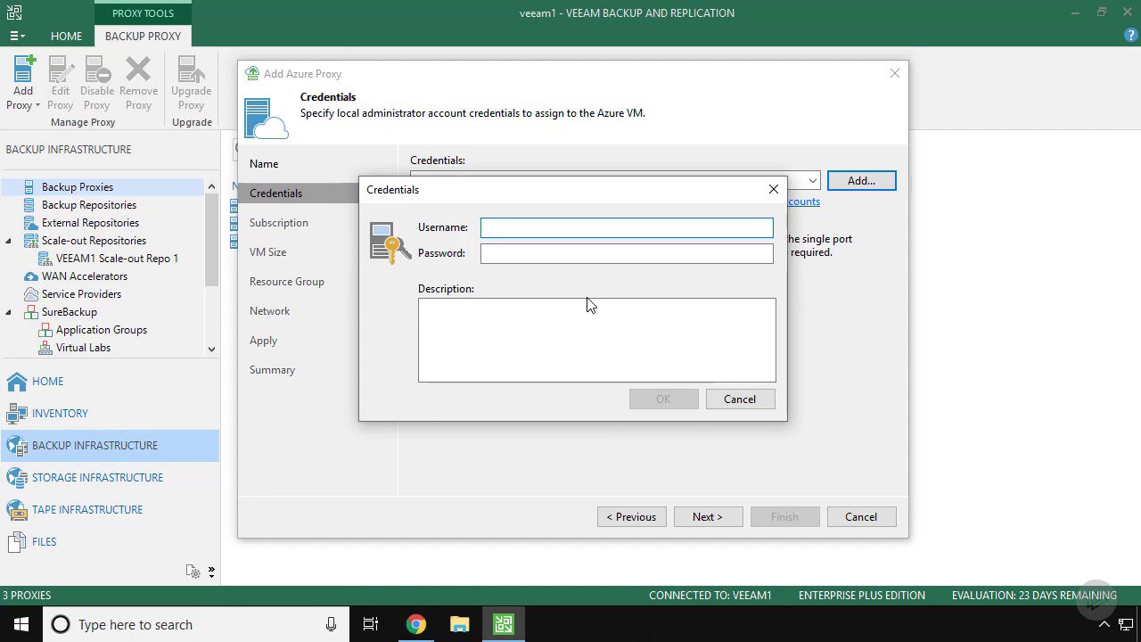
pyautogui.write('localadmin')
pyautogui.press('Tab')
pyautogui.write('********')
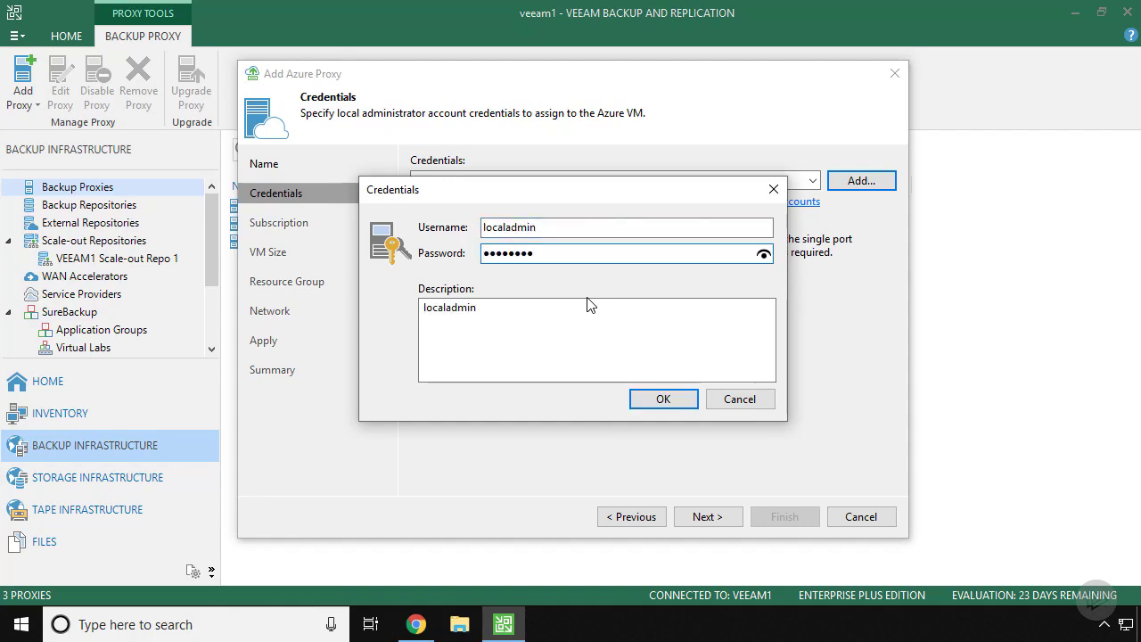
pyautogui.click(666, 394)
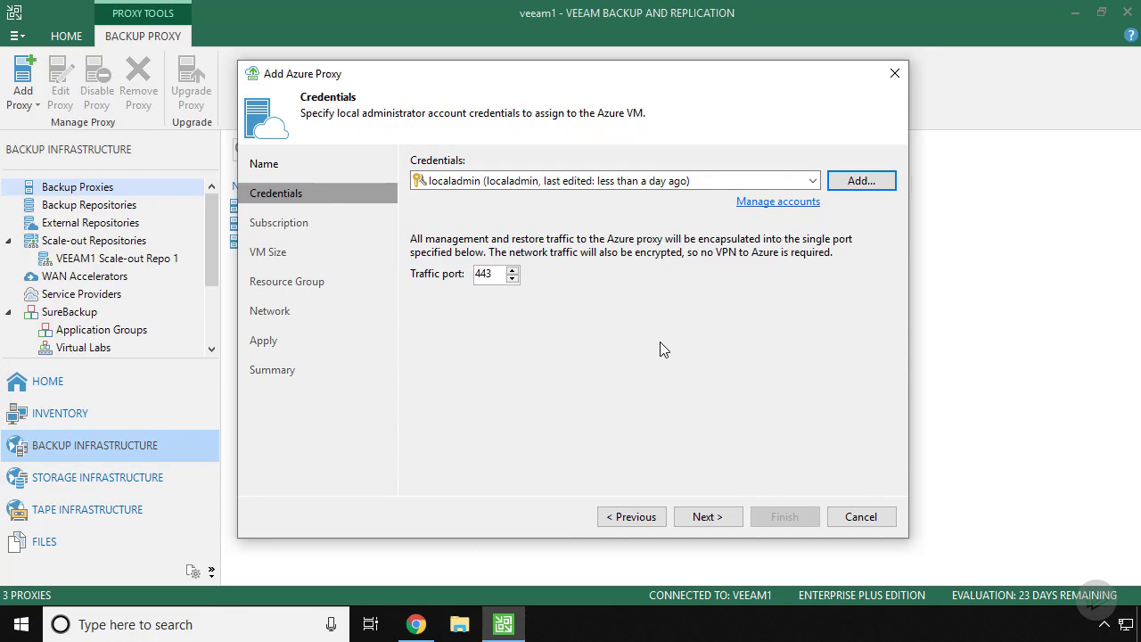
# Step: Choose the Visual Studio Premium with MSDN subscription and West US location for the proxy
pyautogui.click(713, 517)
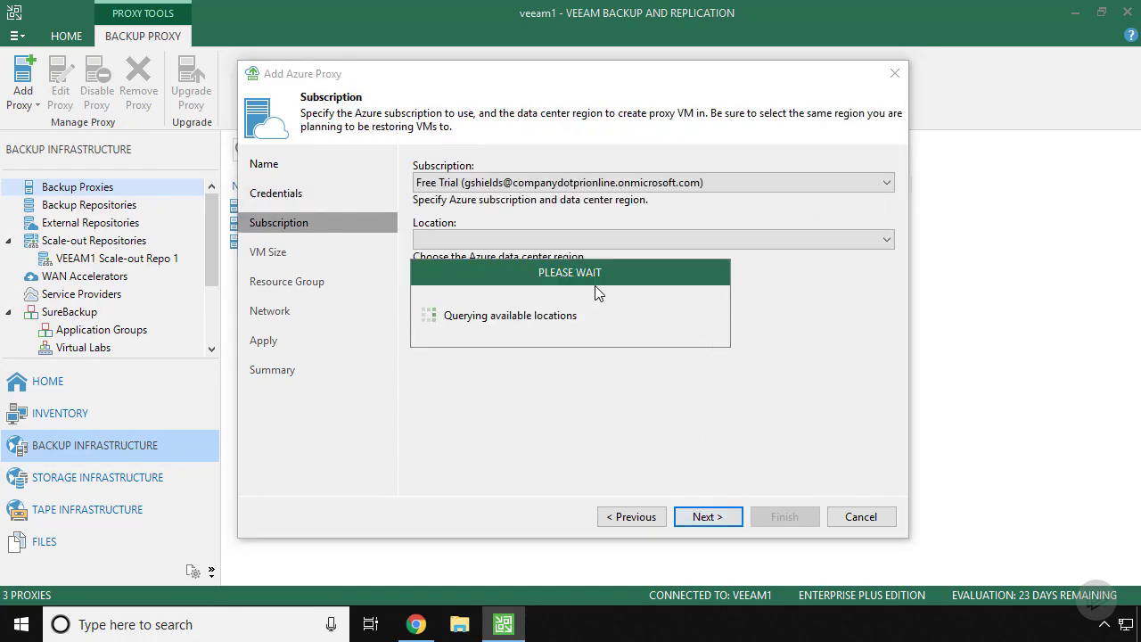
pyautogui.click(602, 183)
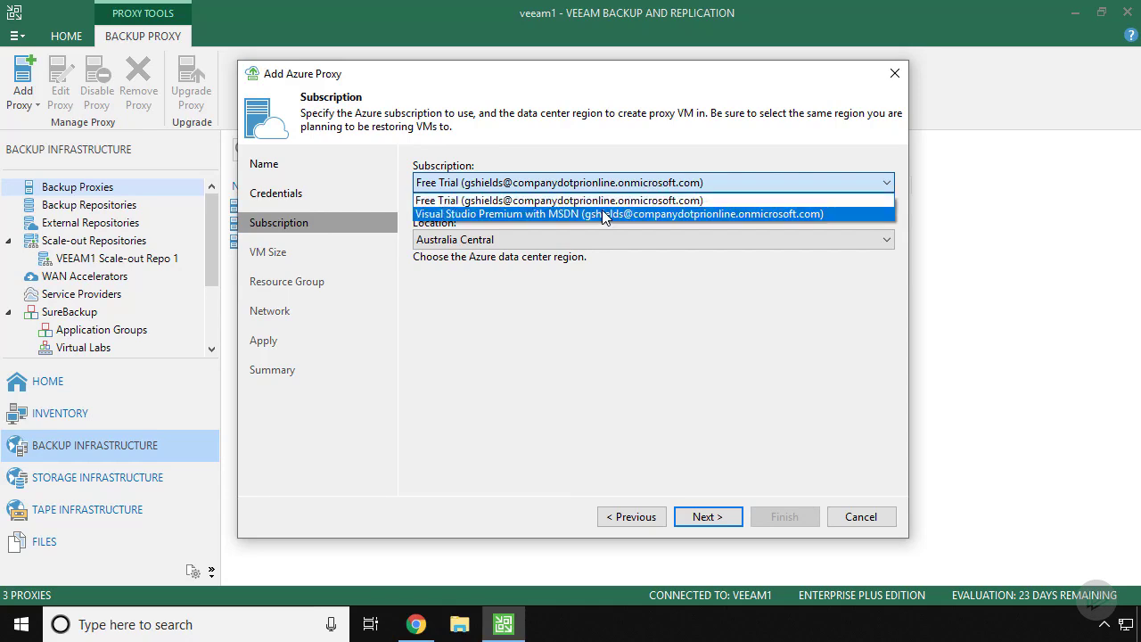
pyautogui.click(604, 214)
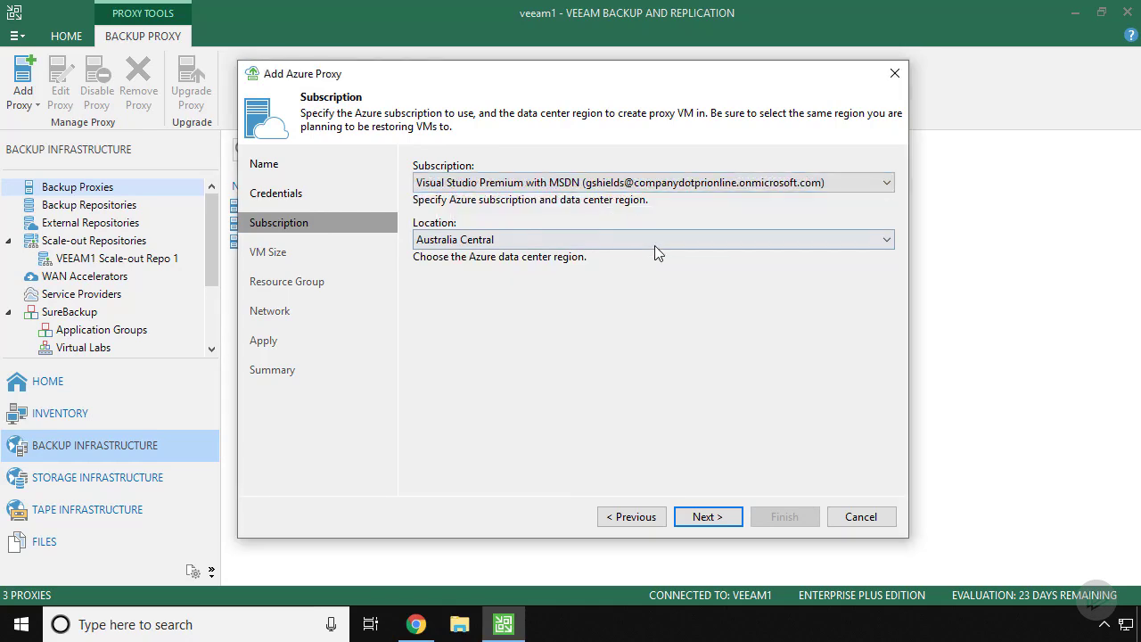
pyautogui.click(630, 242)
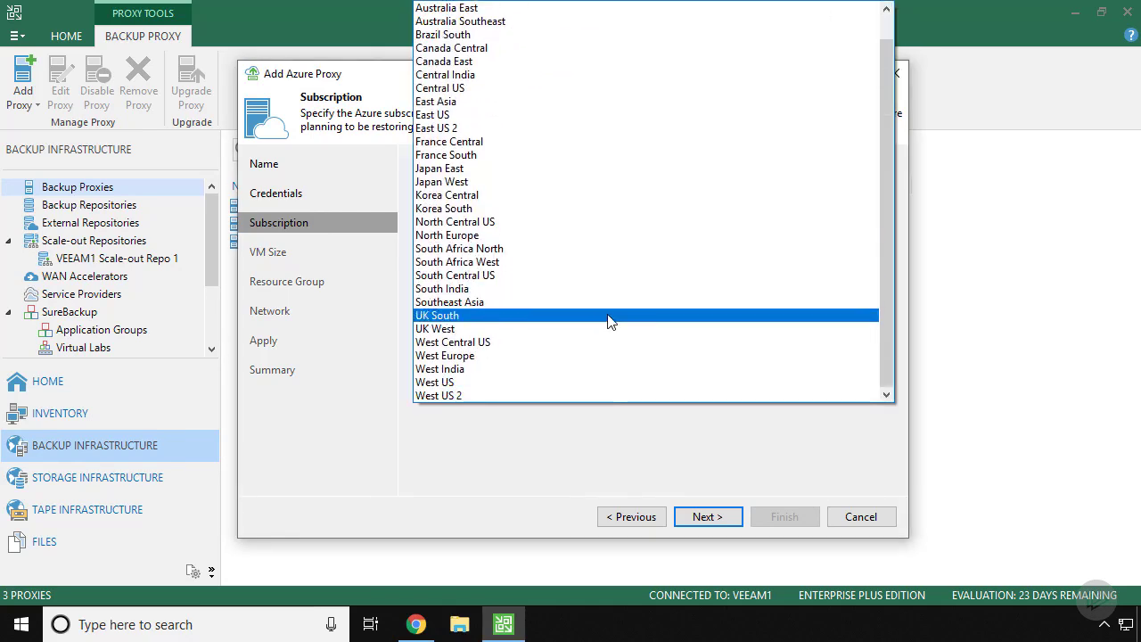
pyautogui.click(479, 383)
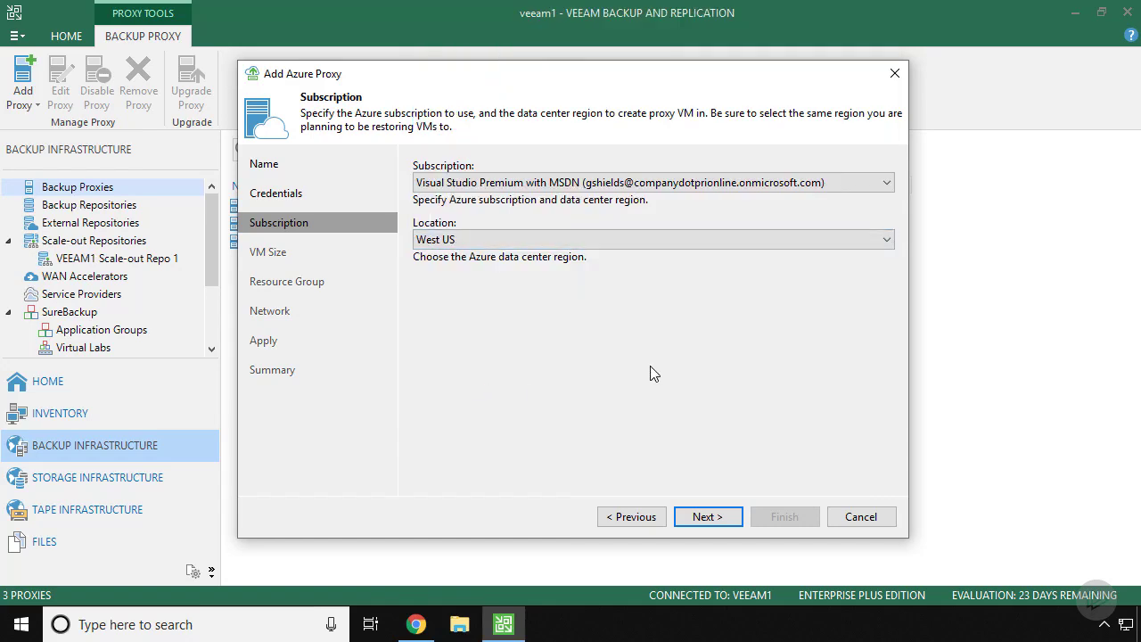
pyautogui.click(725, 518)
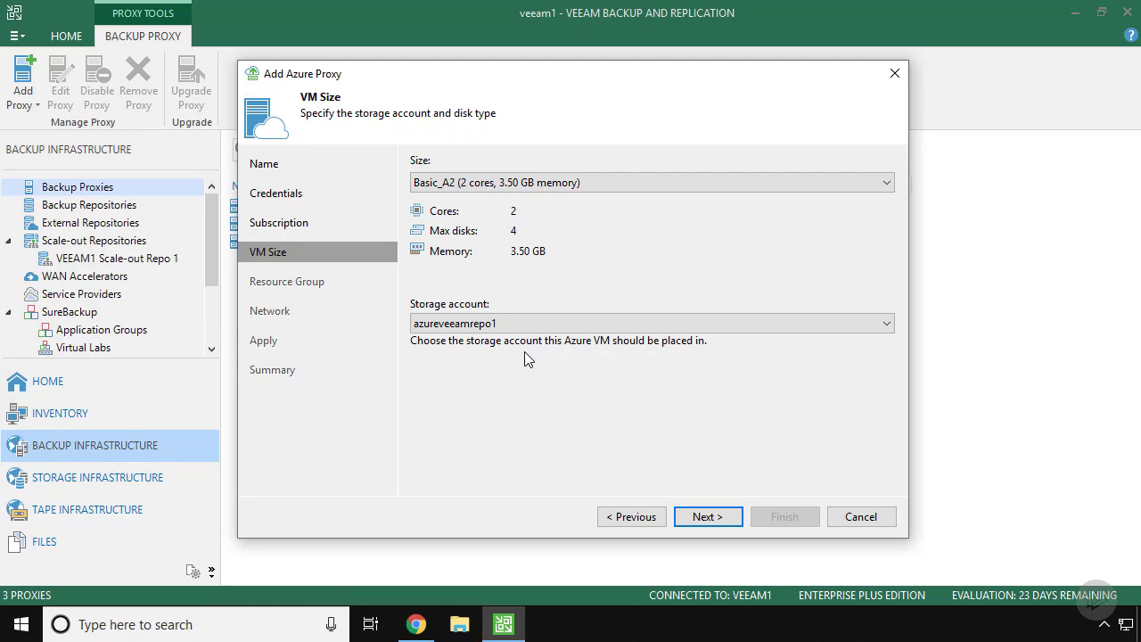
# Step: Keep the Basic_A2 size and place the proxy VM in the existing veeam resource group
pyautogui.click(715, 517)
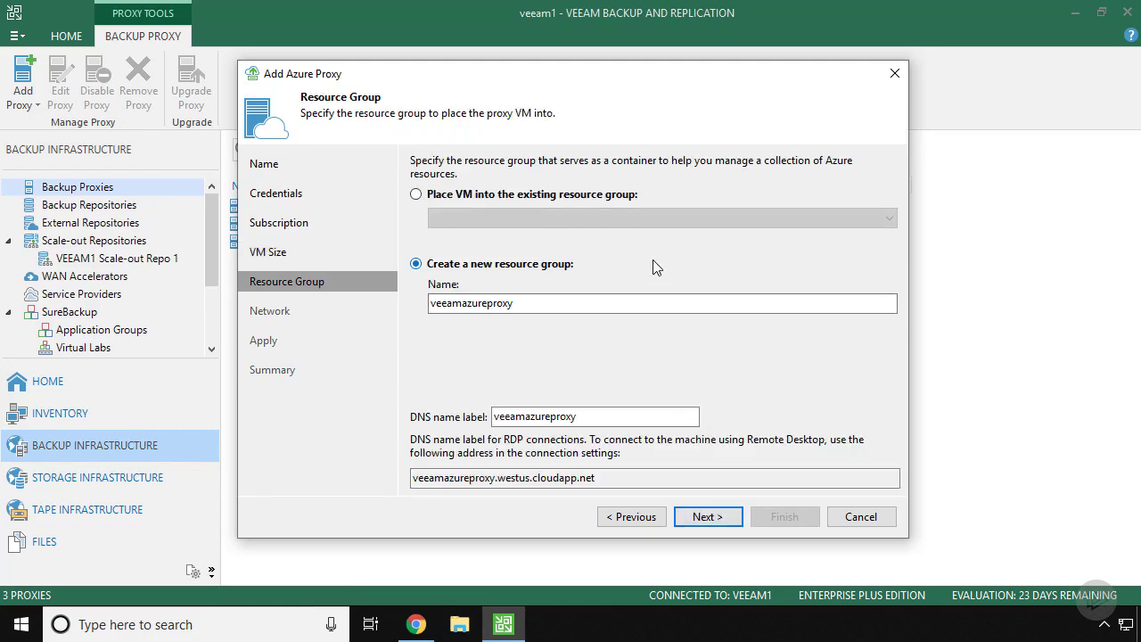
pyautogui.click(475, 195)
pyautogui.click(494, 218)
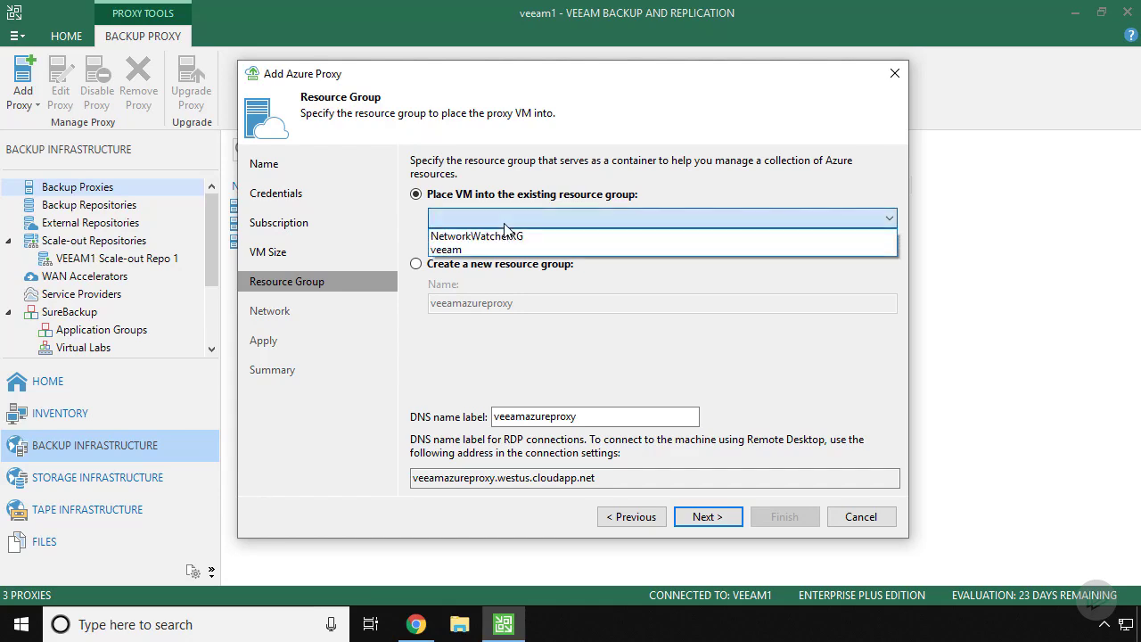
pyautogui.click(457, 246)
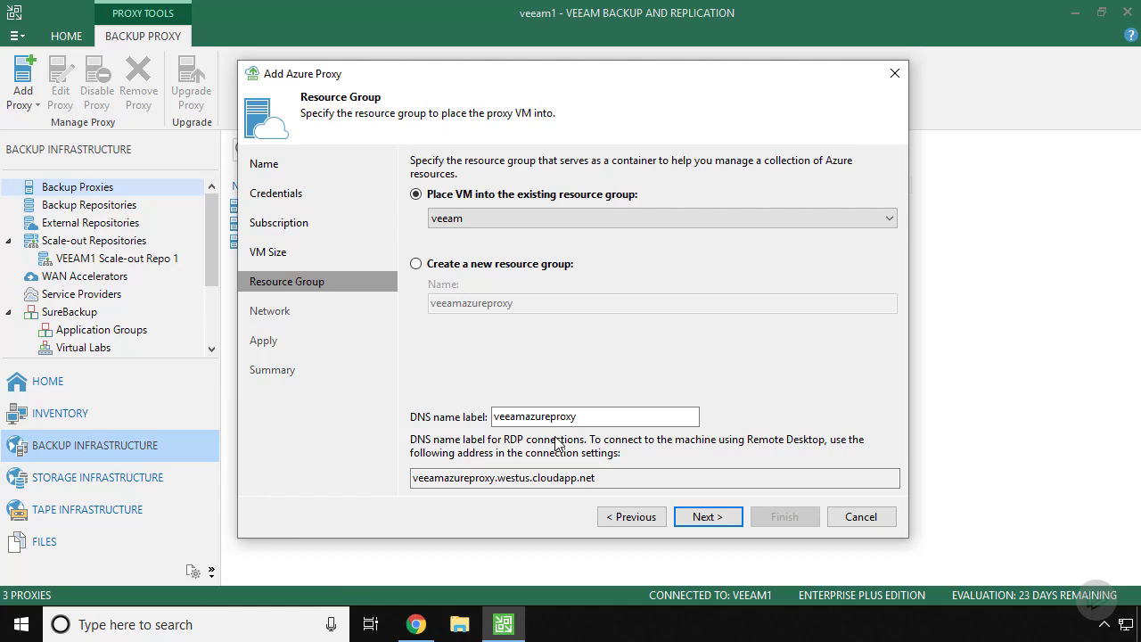
pyautogui.click(708, 517)
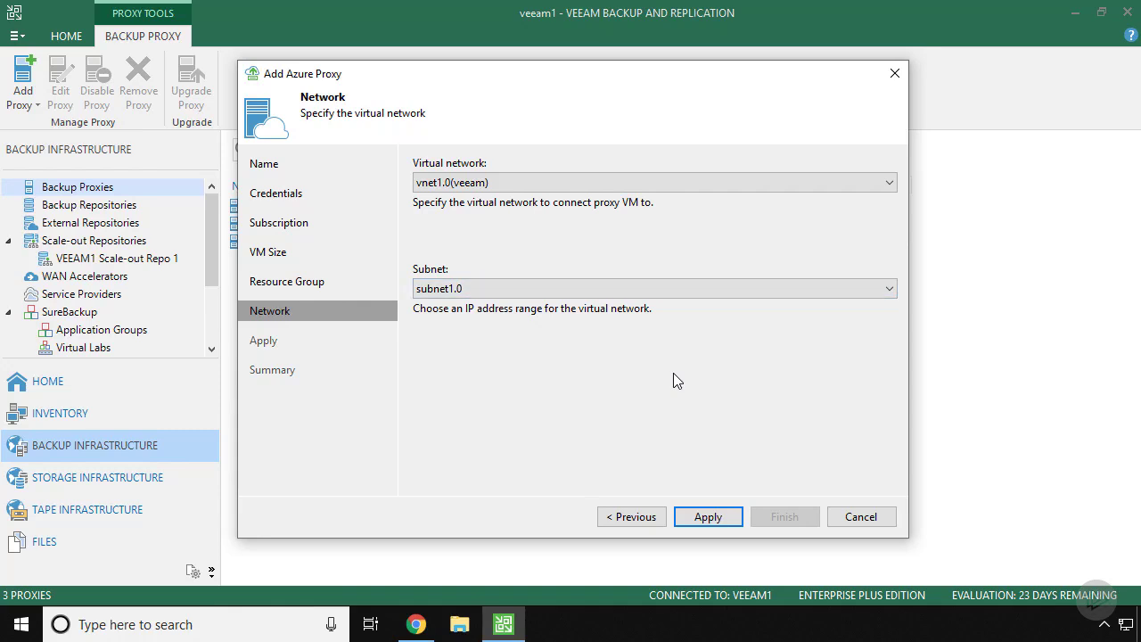
# Step: Apply the vnet1.0(veeam) / subnet1.0 network settings to deploy the Azure proxy VM
pyautogui.click(714, 517)
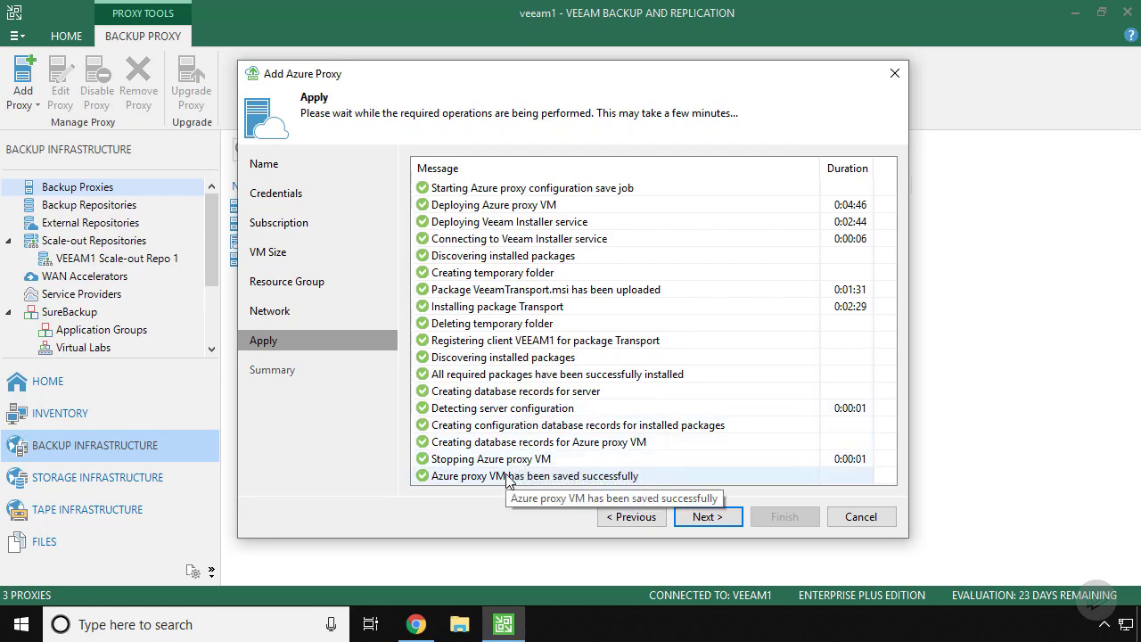
# Step: Continue to the Summary confirming veeamazureproxy was created in West US
pyautogui.click(704, 517)
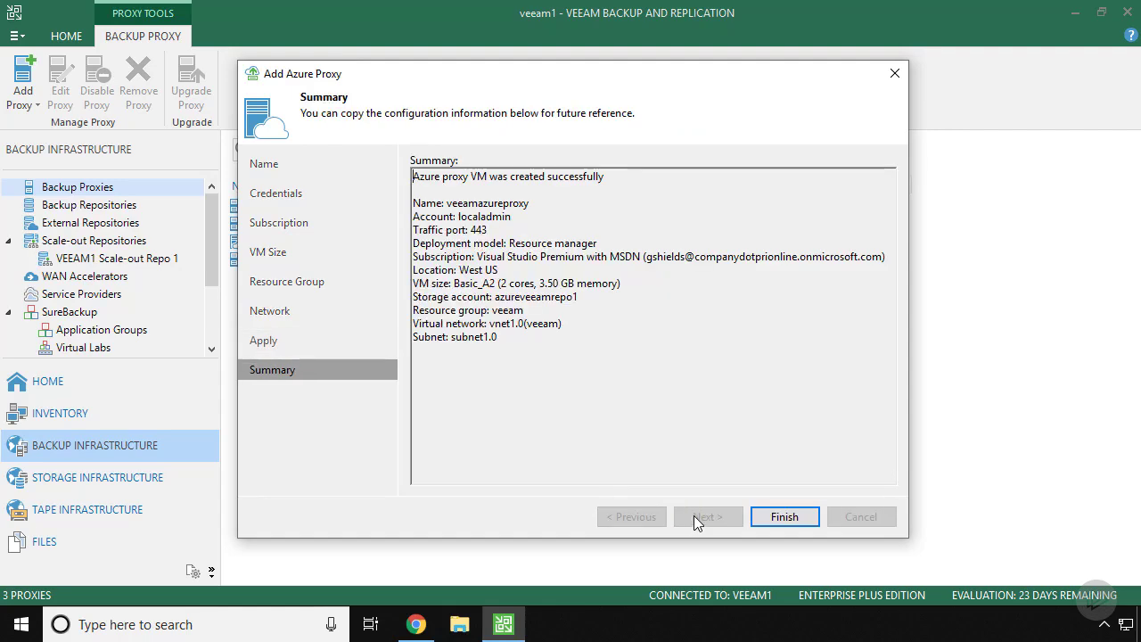
# Step: Finish the proxy wizard and show the Backups list in the Home view
pyautogui.click(785, 517)
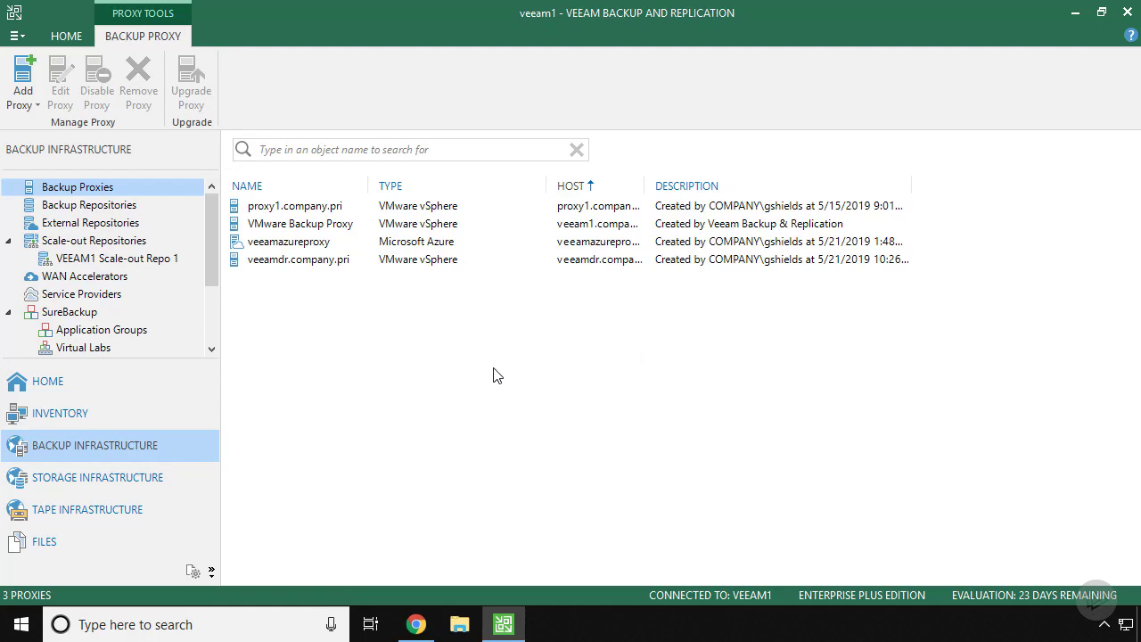
pyautogui.click(72, 383)
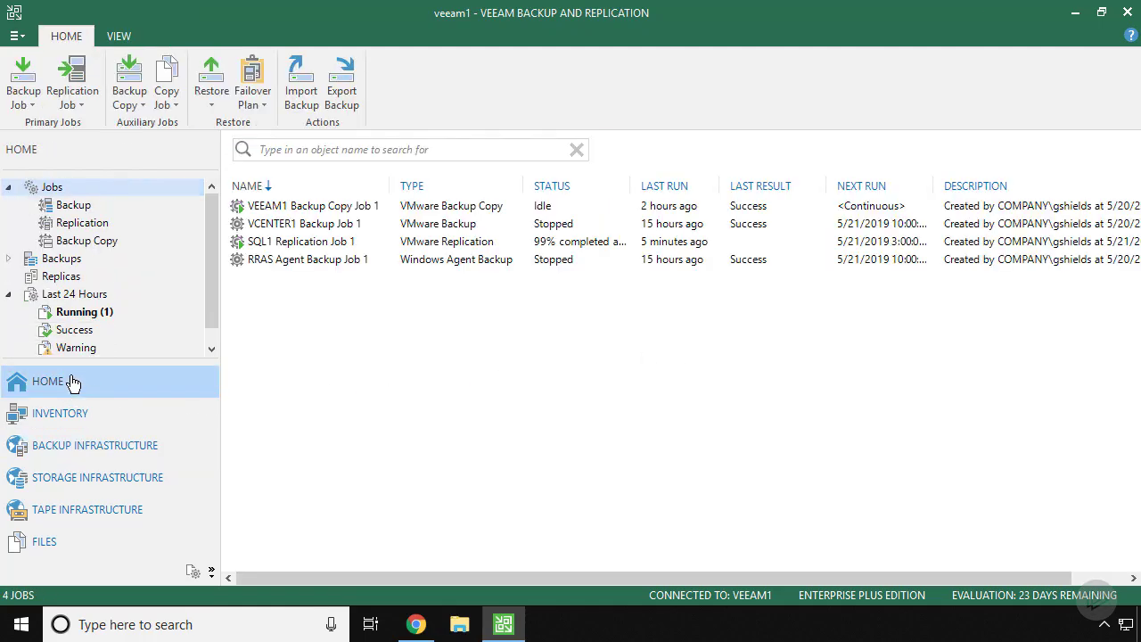
pyautogui.click(67, 260)
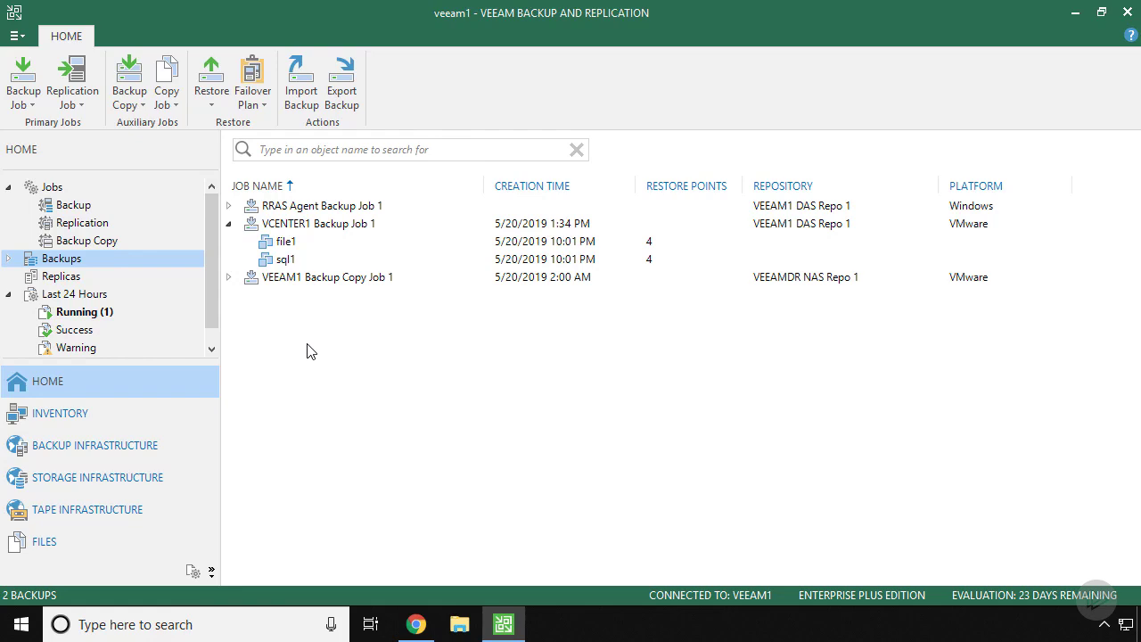
# Step: Start a Restore to Microsoft Azure for the file1 VM backup
pyautogui.click(286, 245)
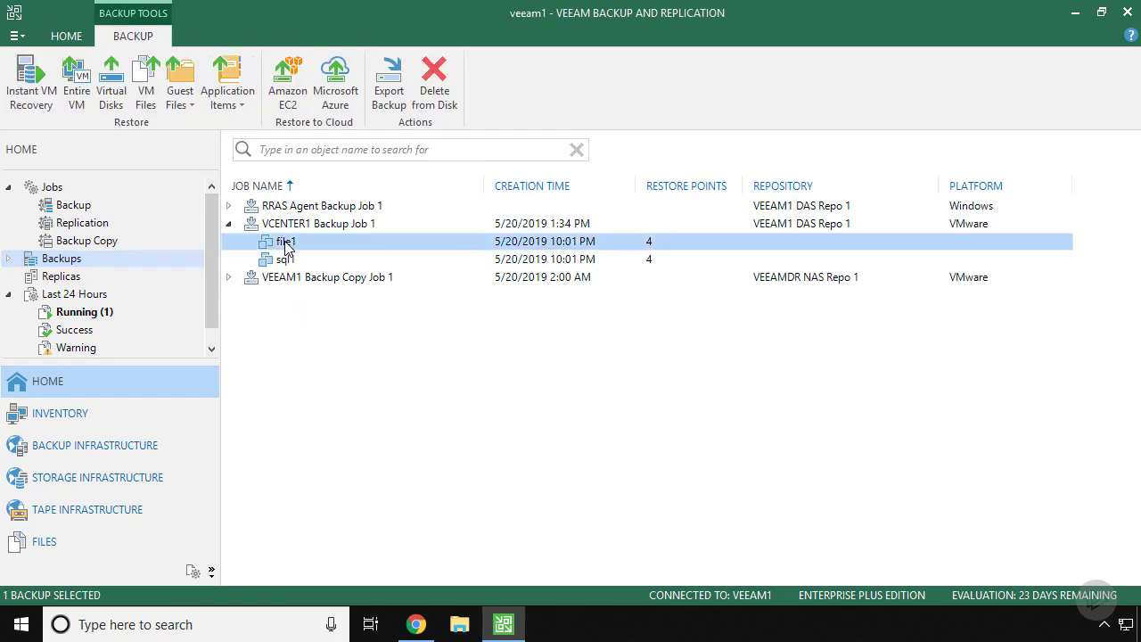
pyautogui.rightClick(287, 247)
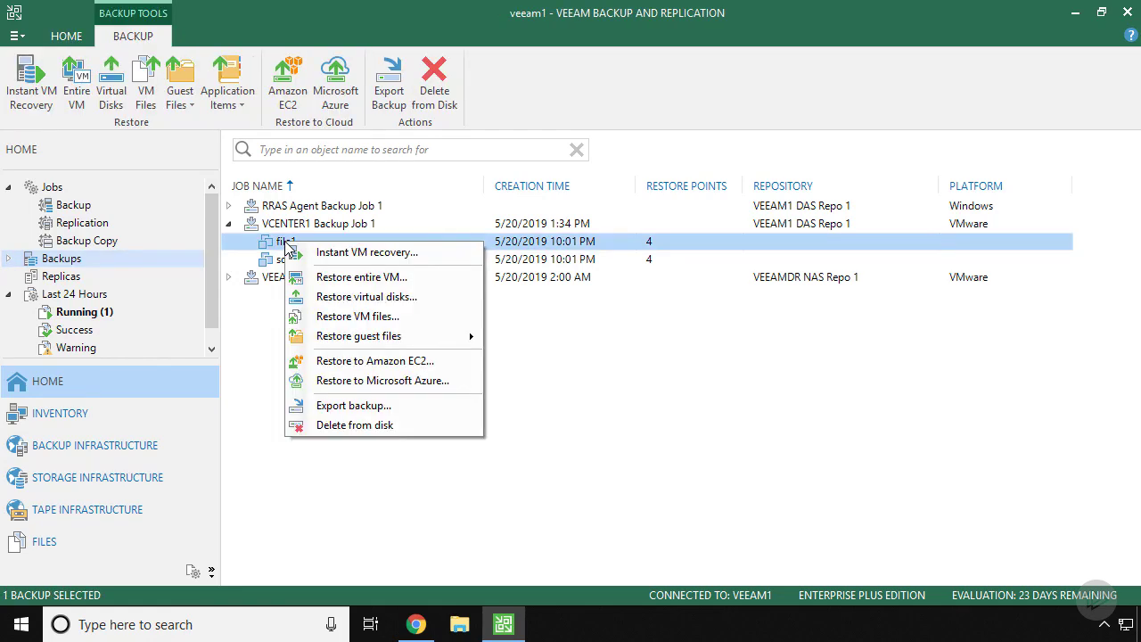
pyautogui.click(369, 381)
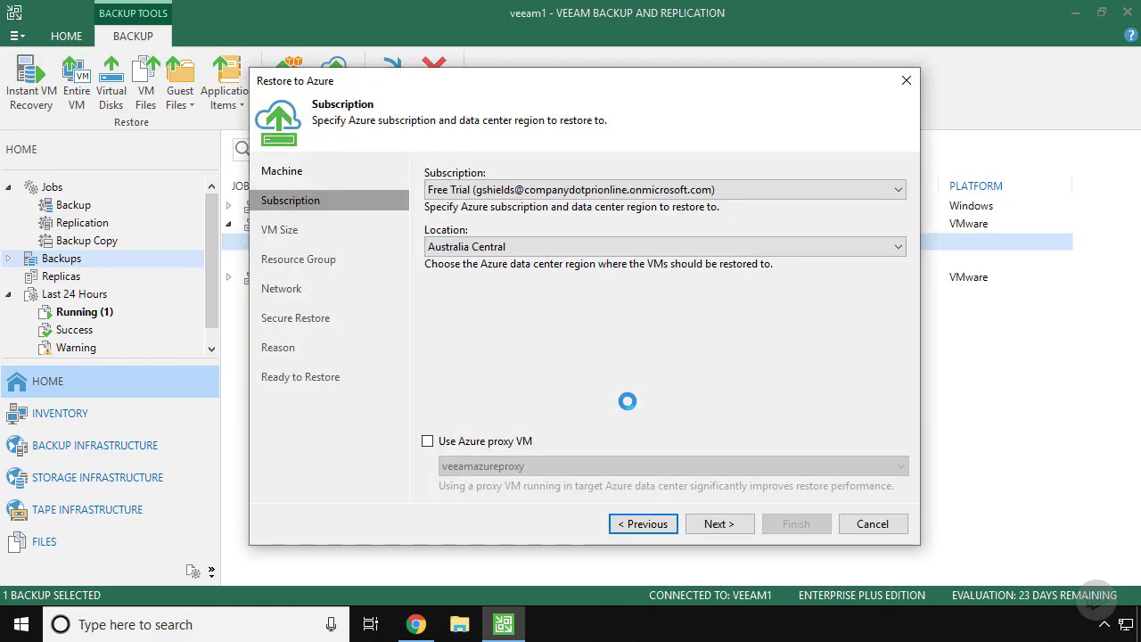
# Step: Target the Visual Studio Premium subscription in the West US location
pyautogui.click(495, 191)
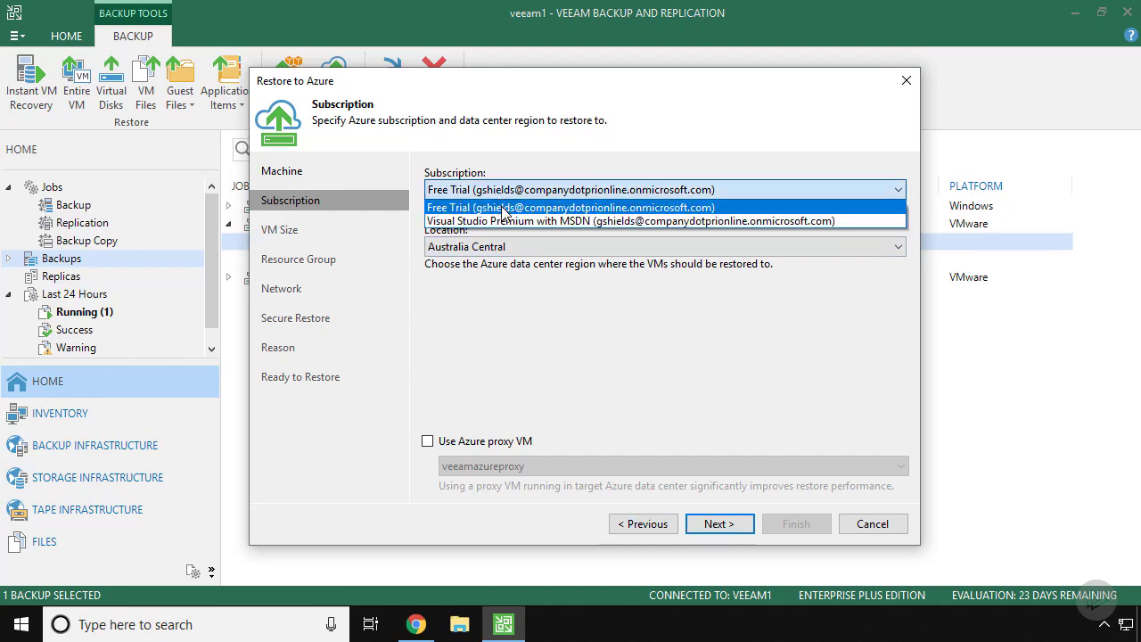
pyautogui.click(505, 221)
pyautogui.click(544, 246)
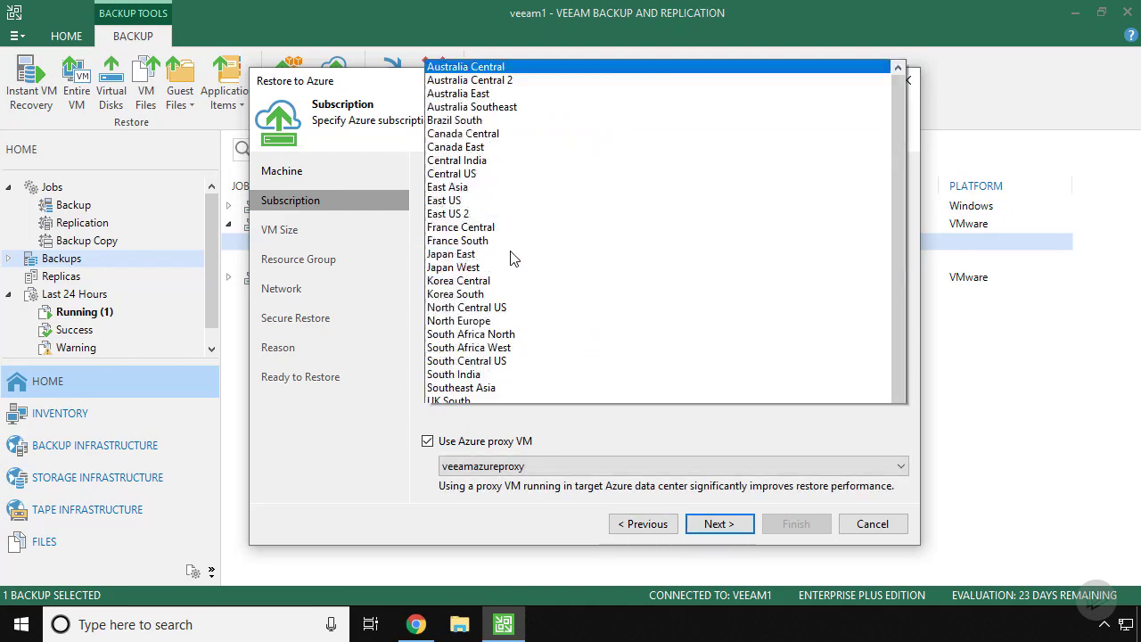
pyautogui.click(463, 393)
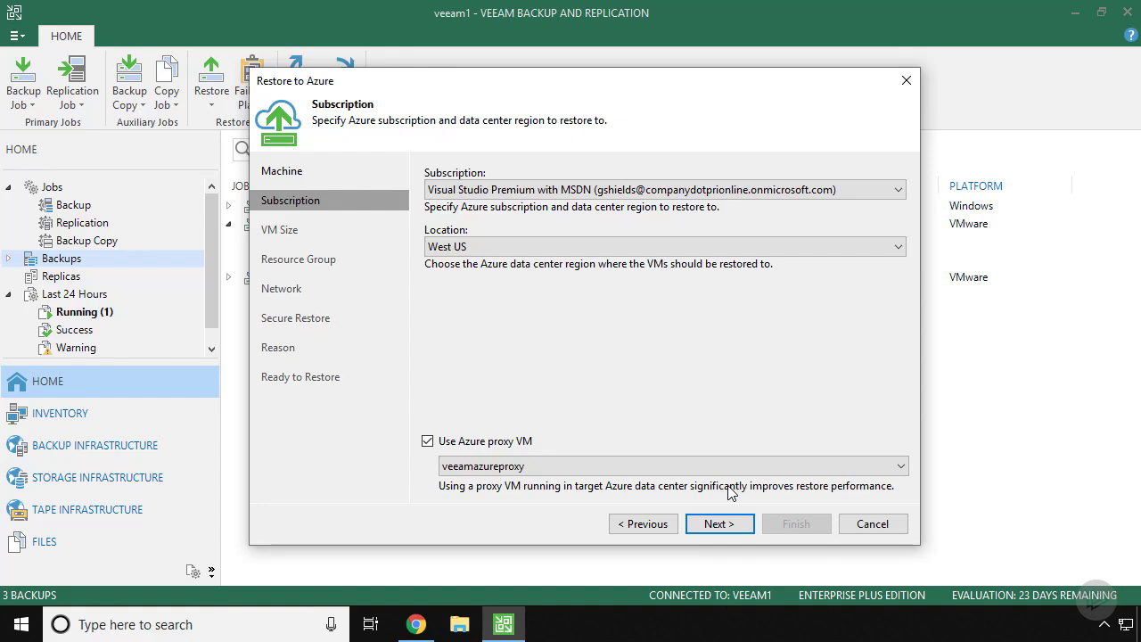
pyautogui.click(732, 526)
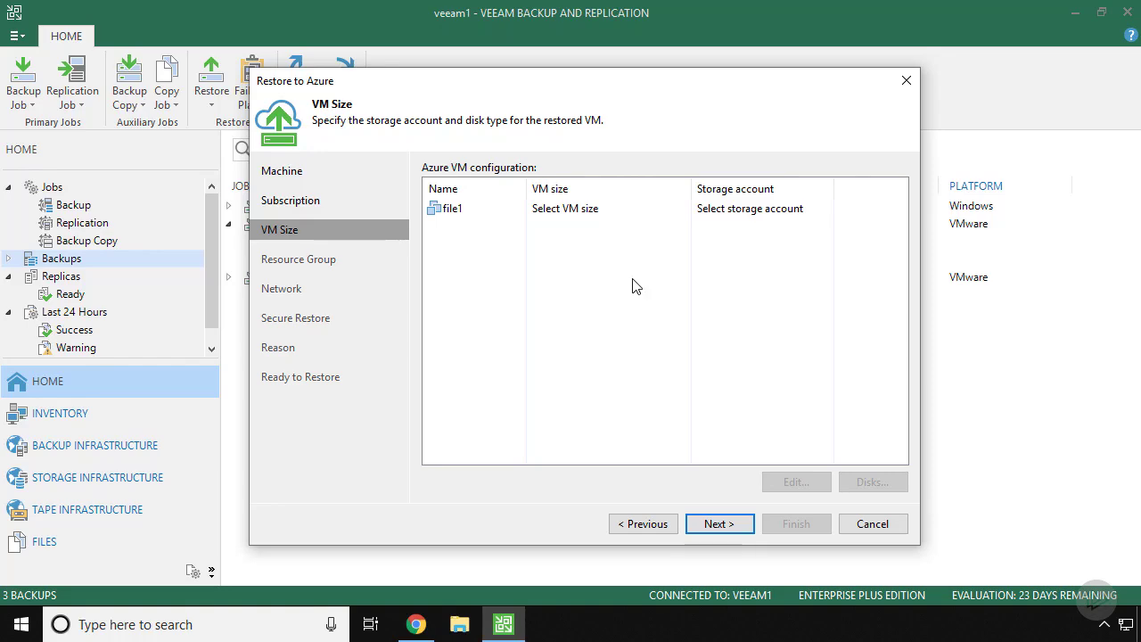
# Step: Size file1 as Standard_A2_v2 (2 cores, 4 GB), keeping storage account azureveeamrepo1
pyautogui.click(596, 212)
pyautogui.click(792, 481)
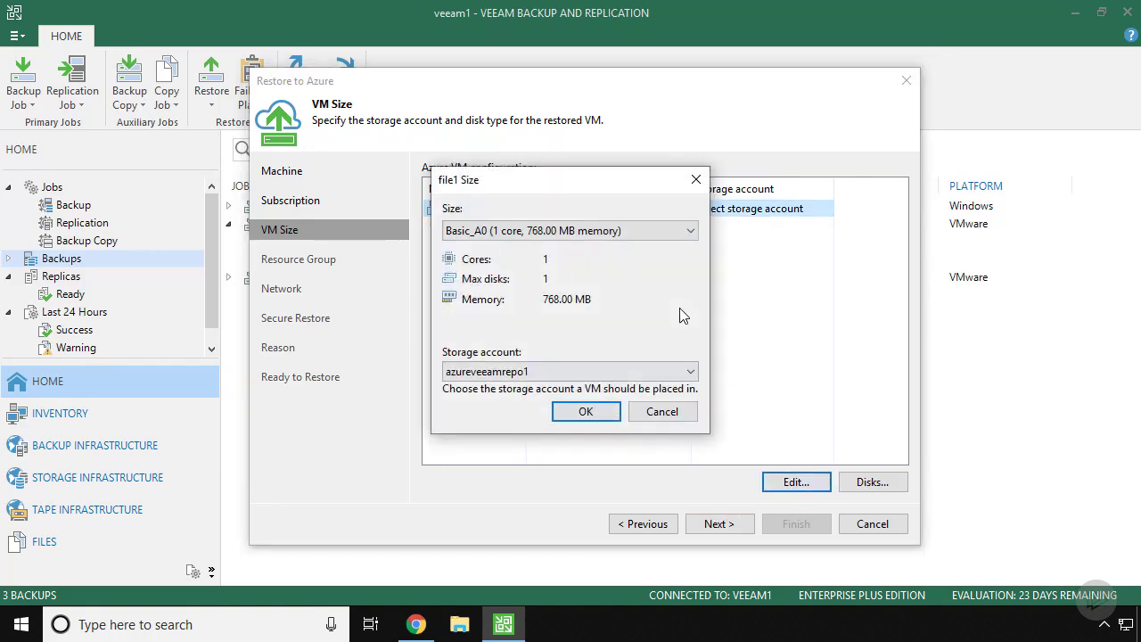
pyautogui.click(460, 230)
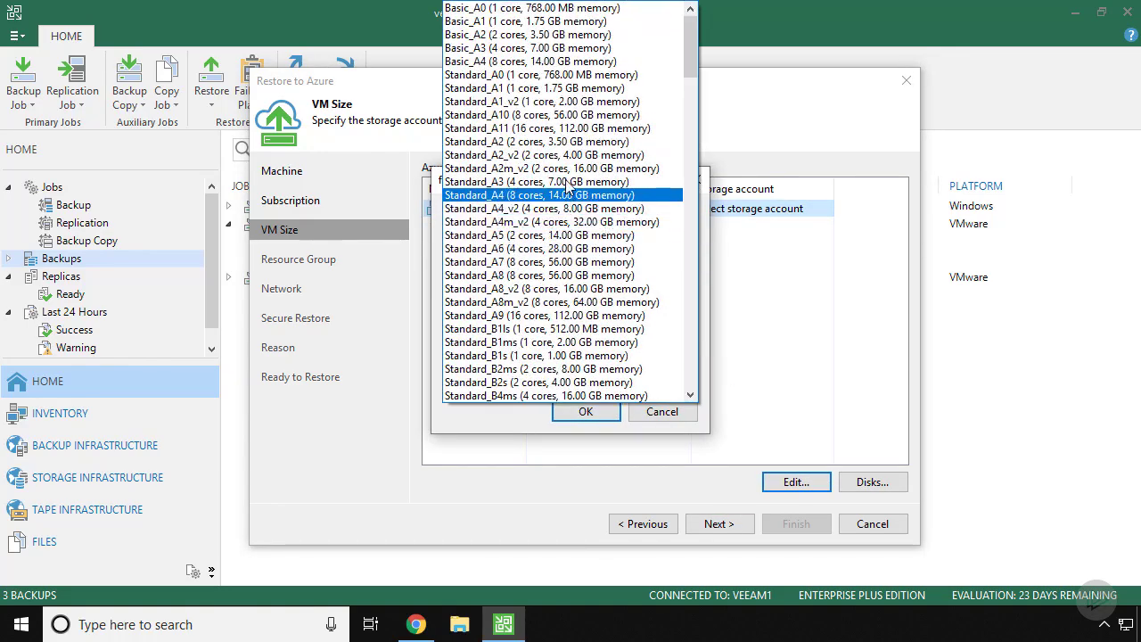
pyautogui.click(564, 156)
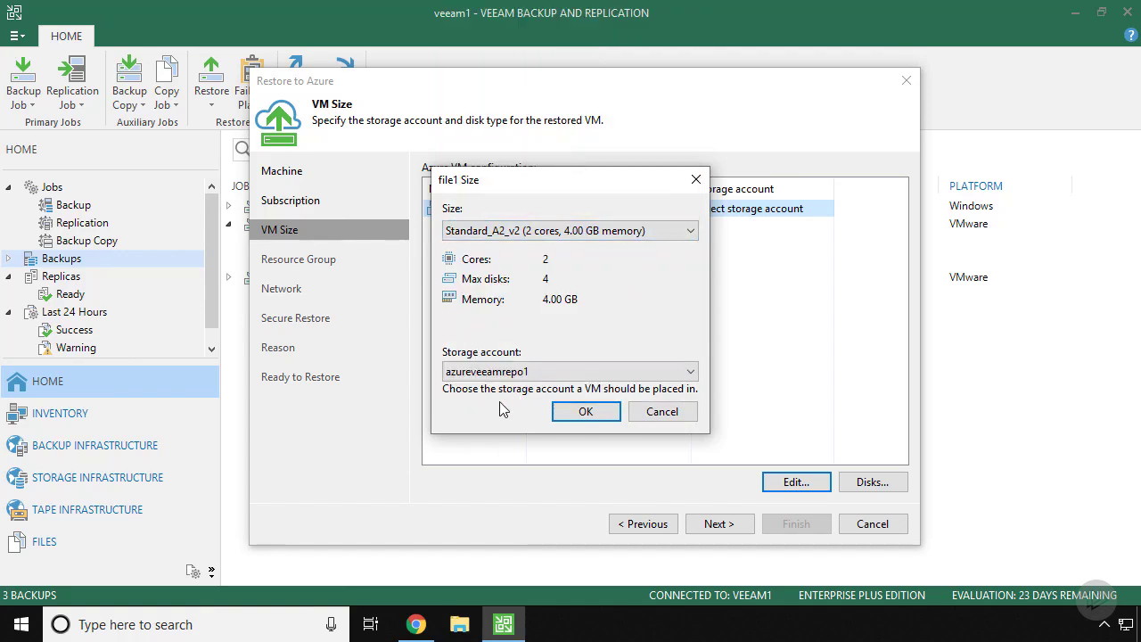
pyautogui.click(580, 414)
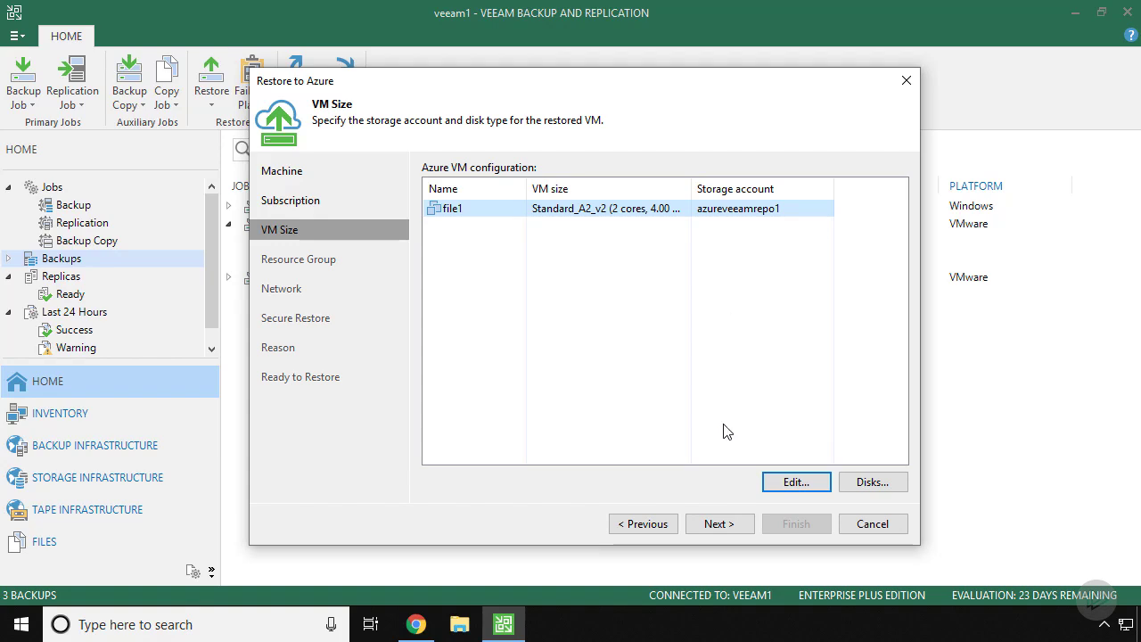
pyautogui.click(719, 524)
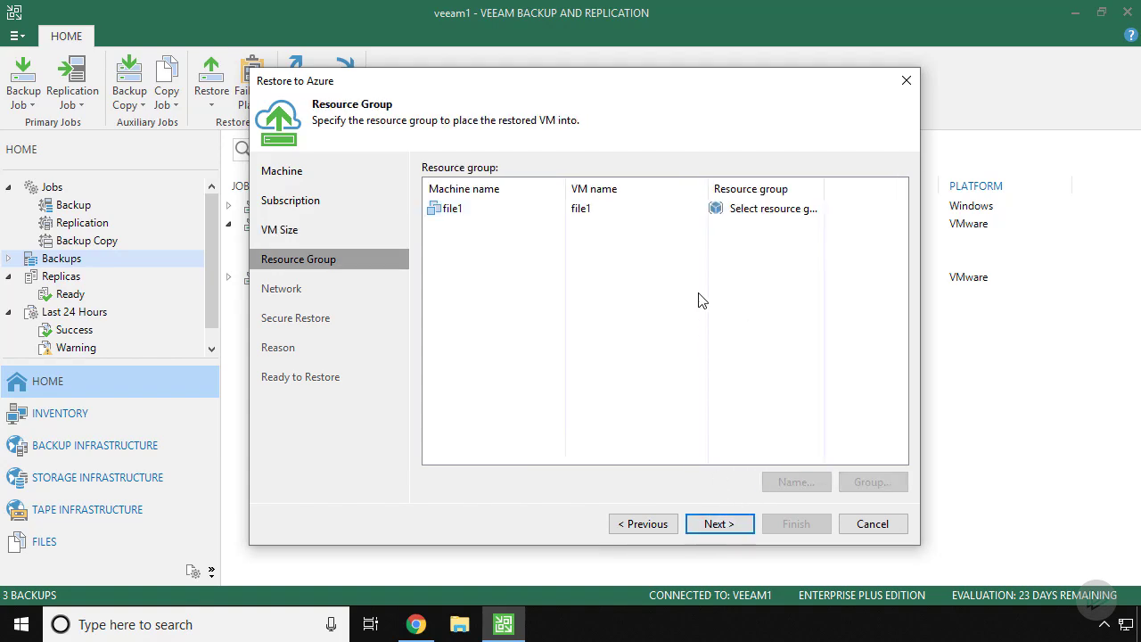
# Step: Keep file1's original name and assign it to the existing veeam resource group
pyautogui.click(630, 208)
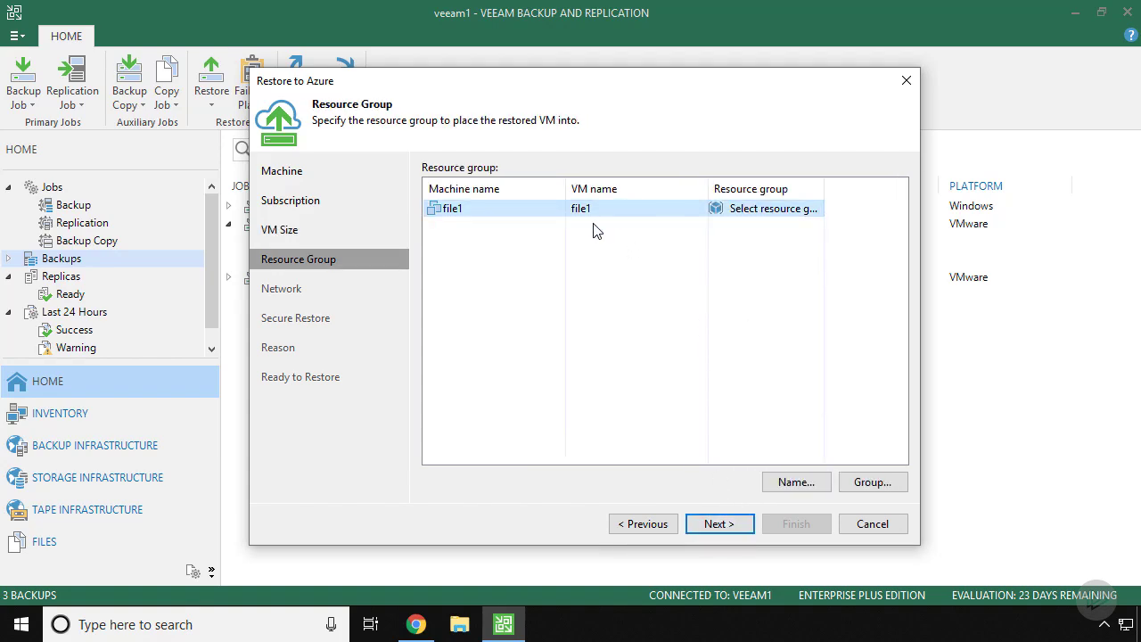
pyautogui.click(796, 482)
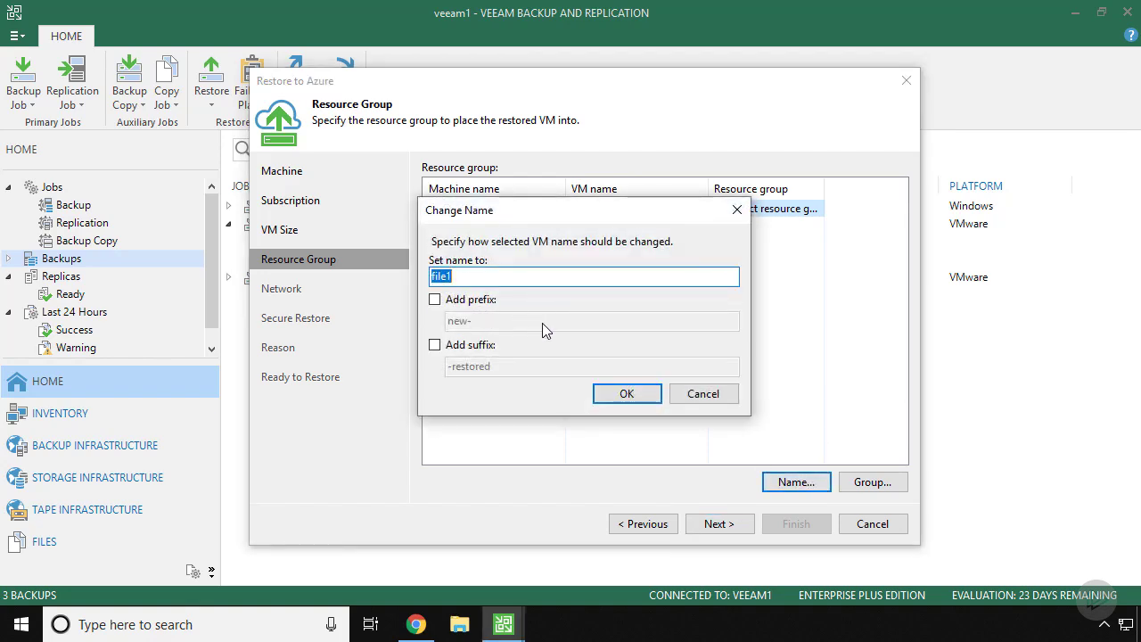
pyautogui.click(702, 394)
pyautogui.click(872, 482)
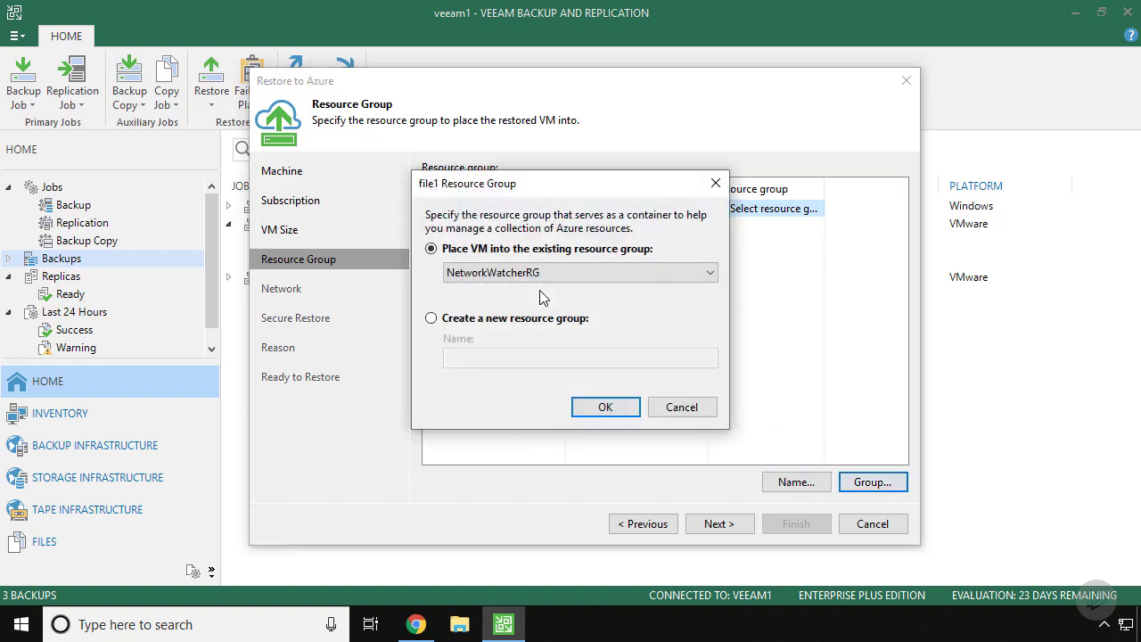
pyautogui.click(489, 277)
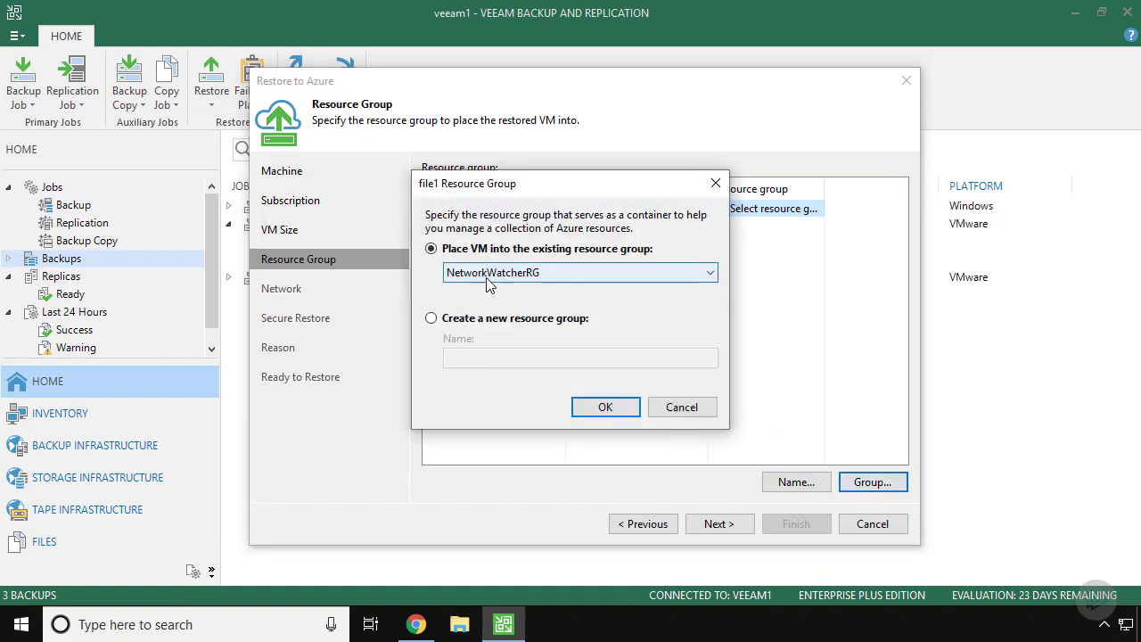
pyautogui.click(499, 300)
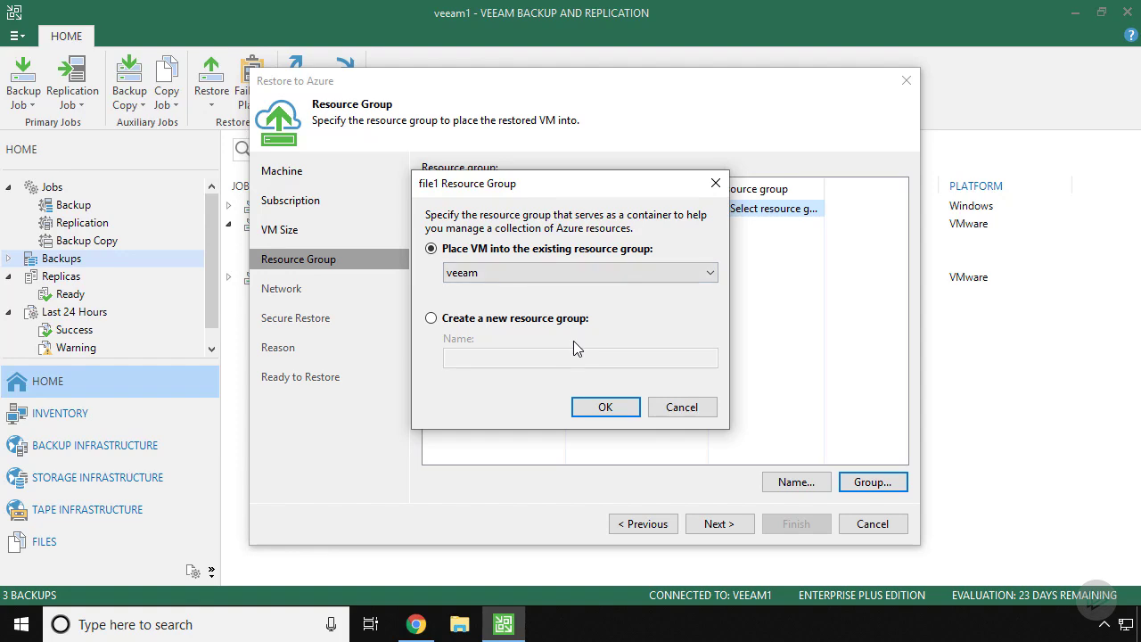
pyautogui.click(605, 407)
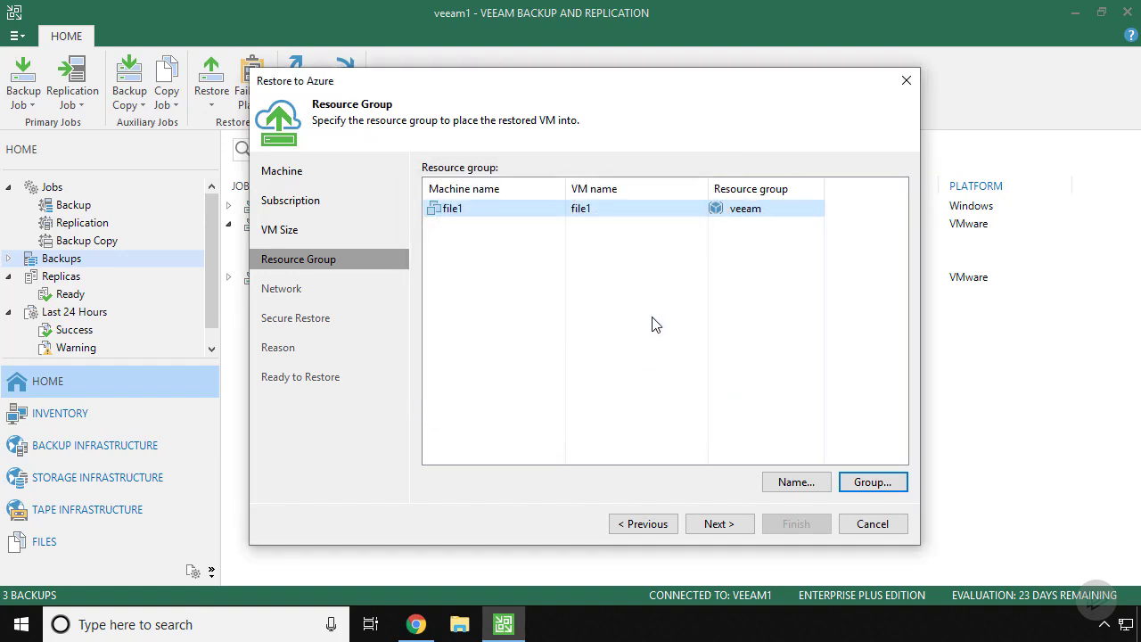
pyautogui.click(720, 523)
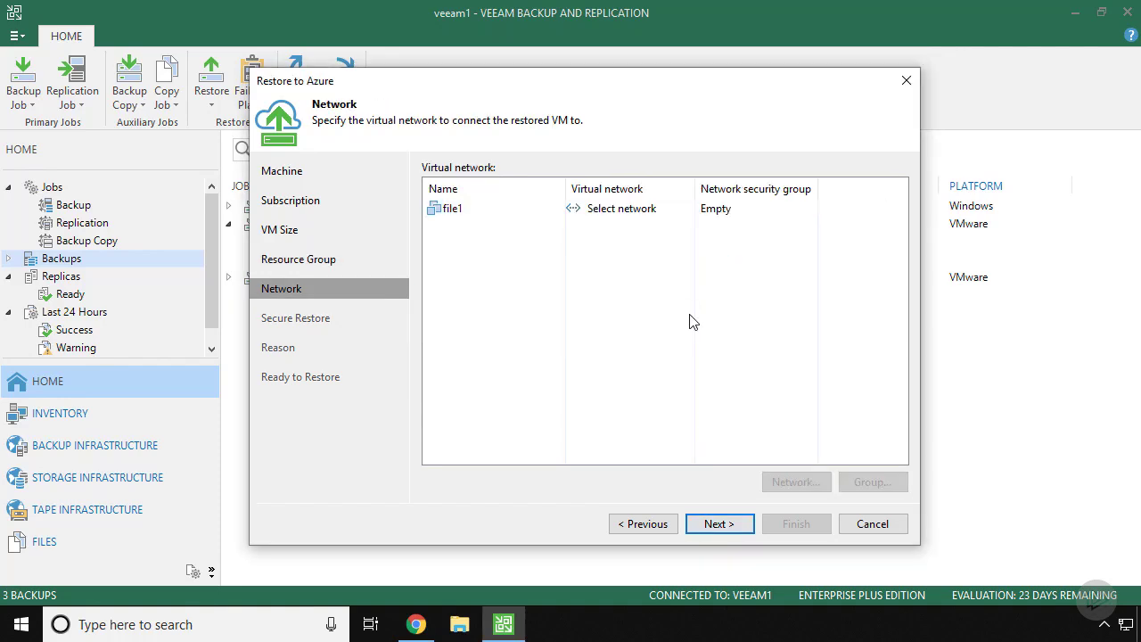
# Step: Give file1 network vnet1.0(veeam), subnet1.0 and security group nsg-veeam
pyautogui.click(639, 212)
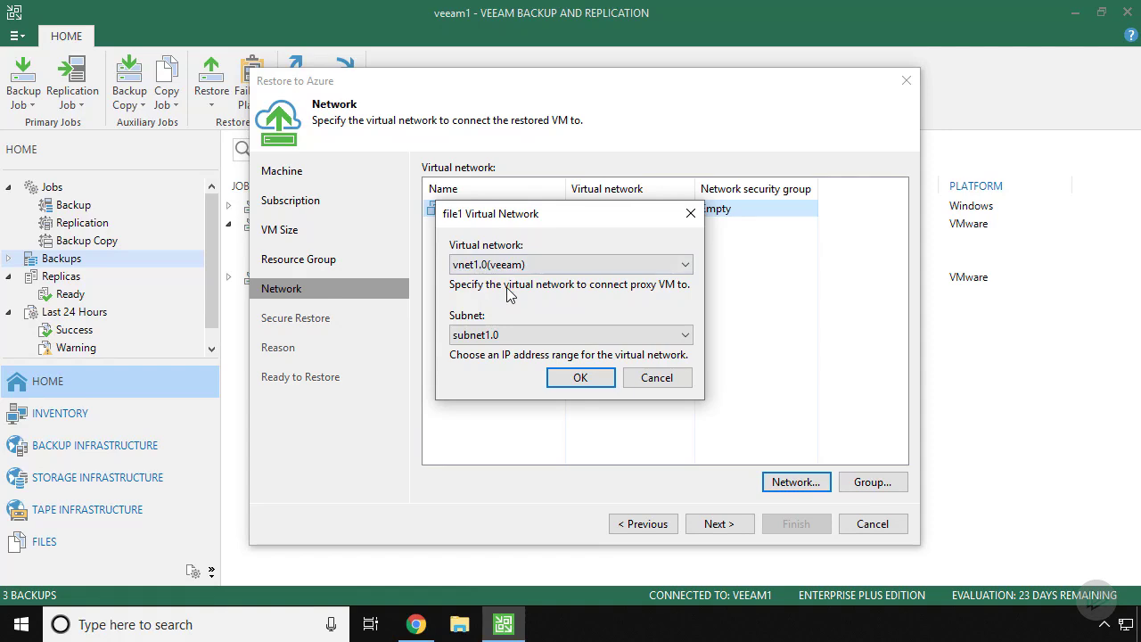
pyautogui.click(579, 377)
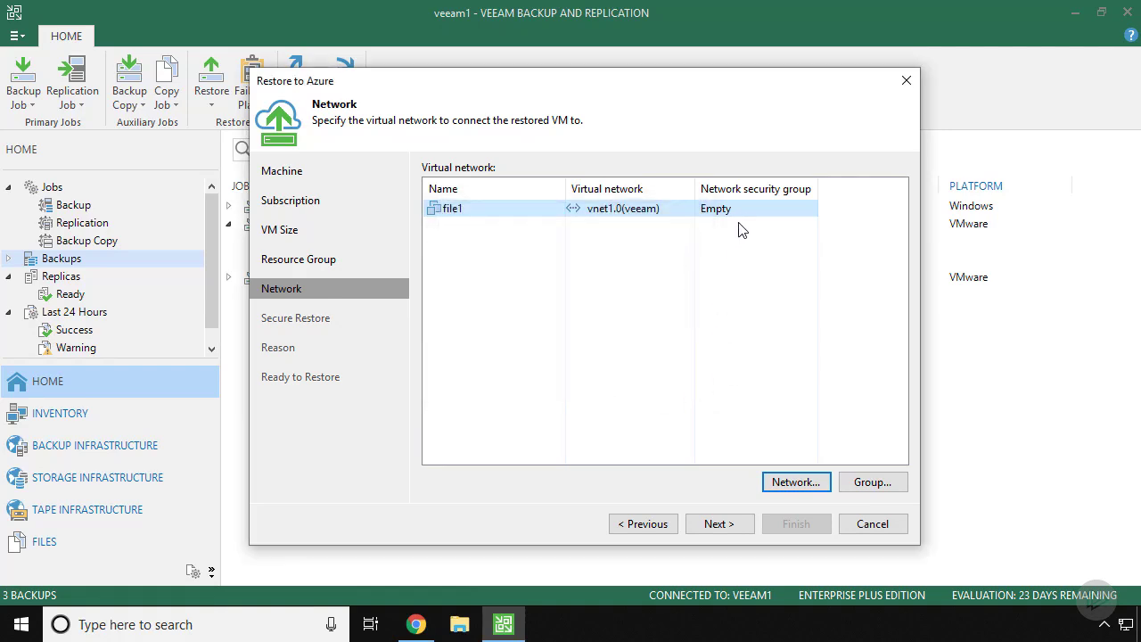
pyautogui.click(860, 482)
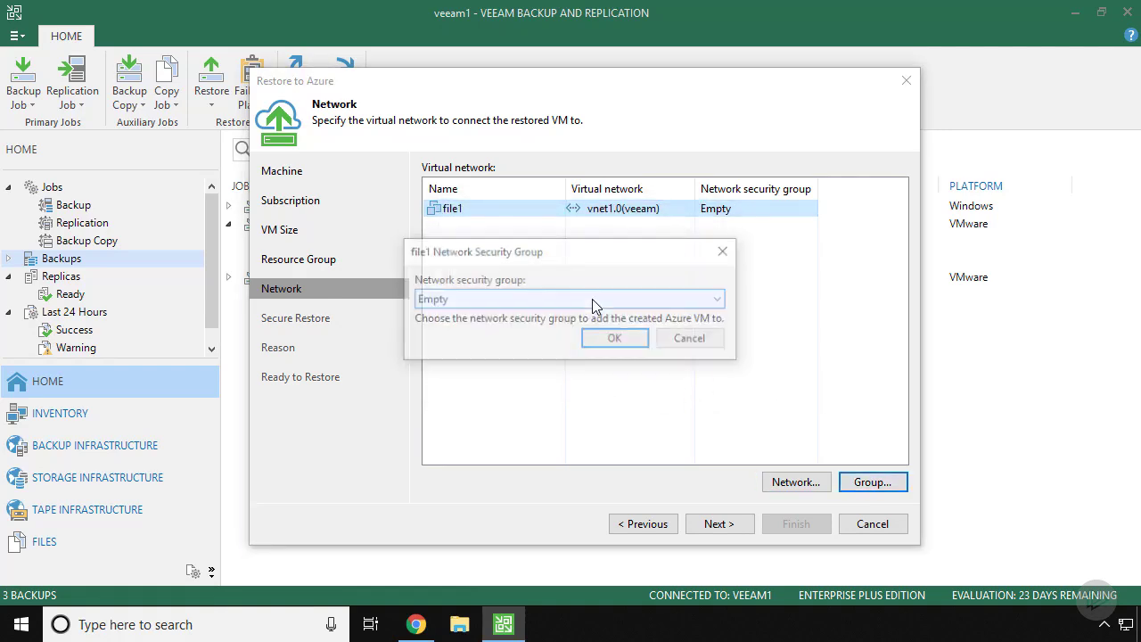
pyautogui.click(573, 299)
pyautogui.click(473, 334)
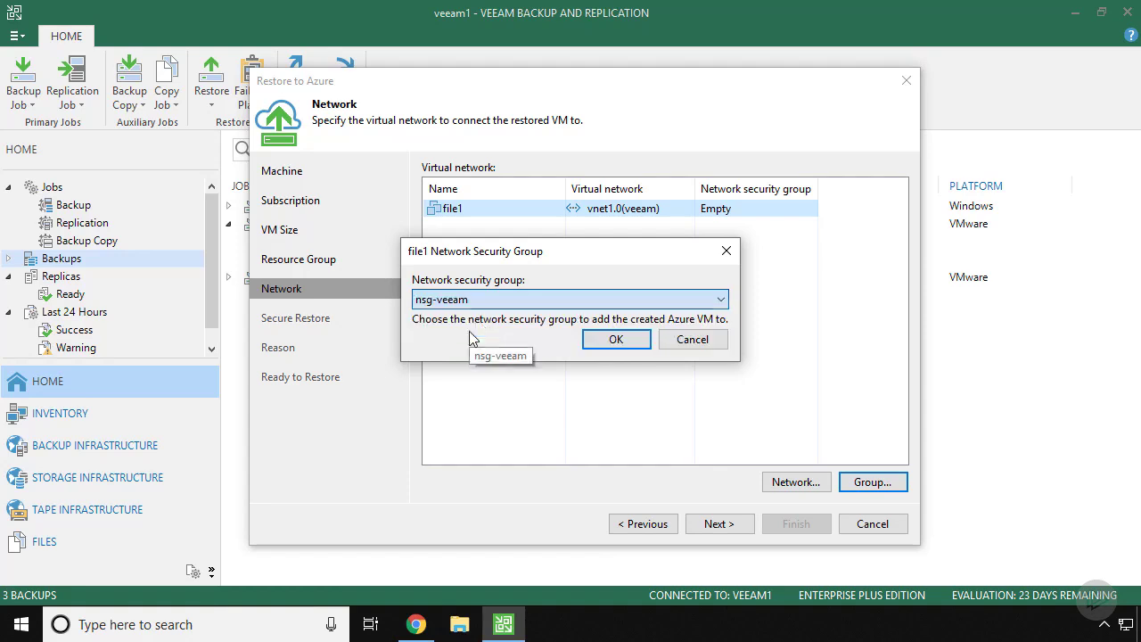
pyautogui.click(613, 340)
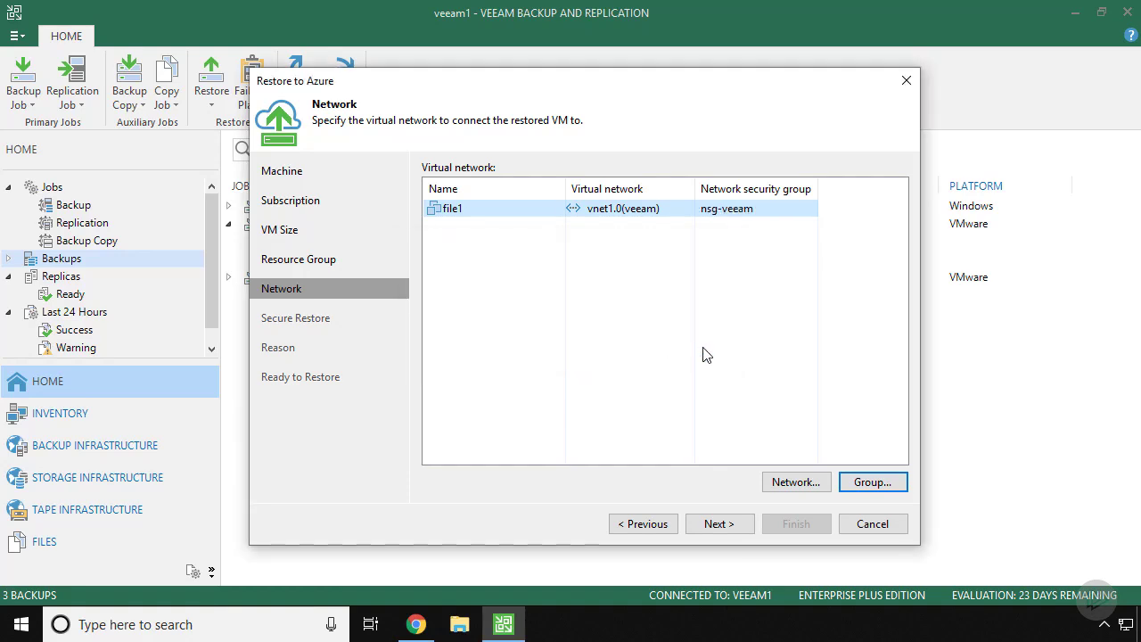
# Step: Skip malware scanning in Secure Restore and pass the Reason step to the Ready to Restore summary
pyautogui.click(719, 523)
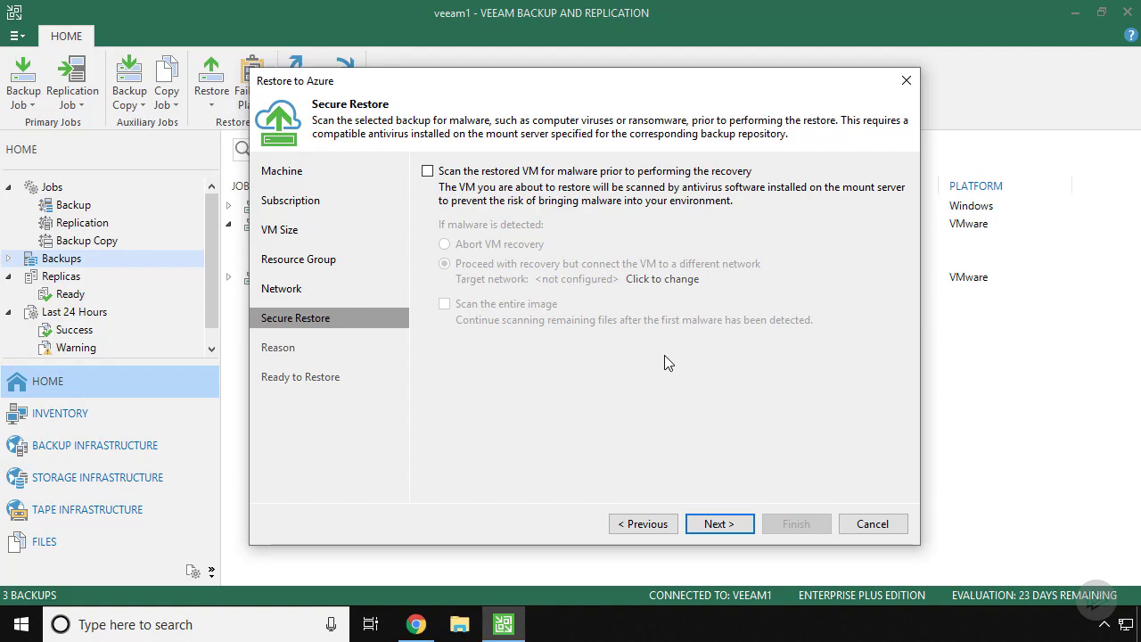
pyautogui.click(724, 523)
pyautogui.click(724, 524)
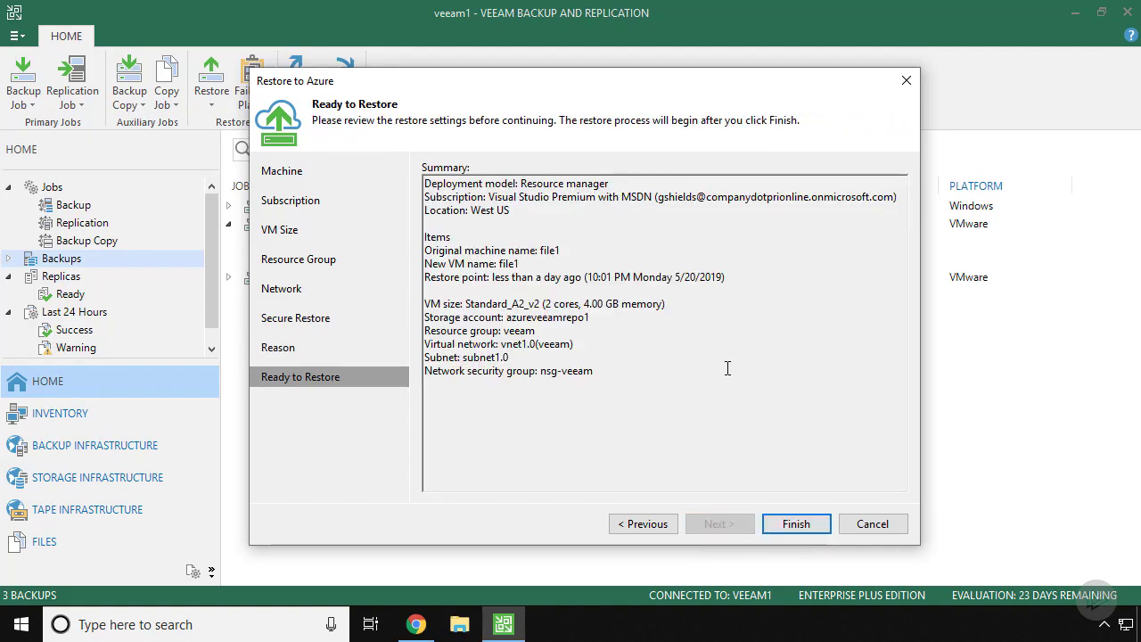